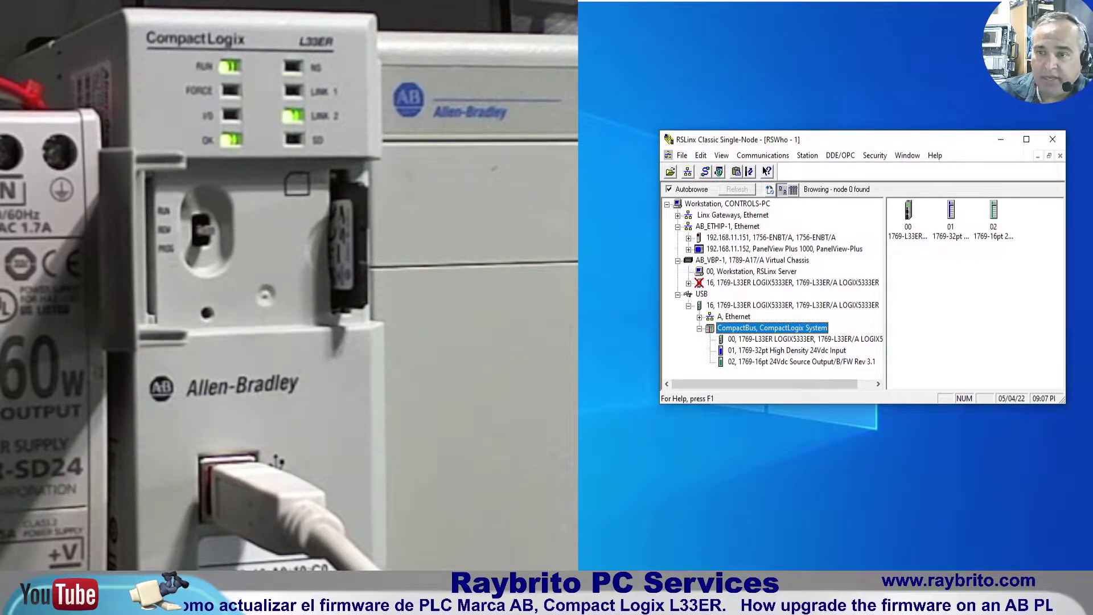
Check the firmware revision in the module configuration of the 1769-L33ER controller in slot 00.
right_click(908, 239)
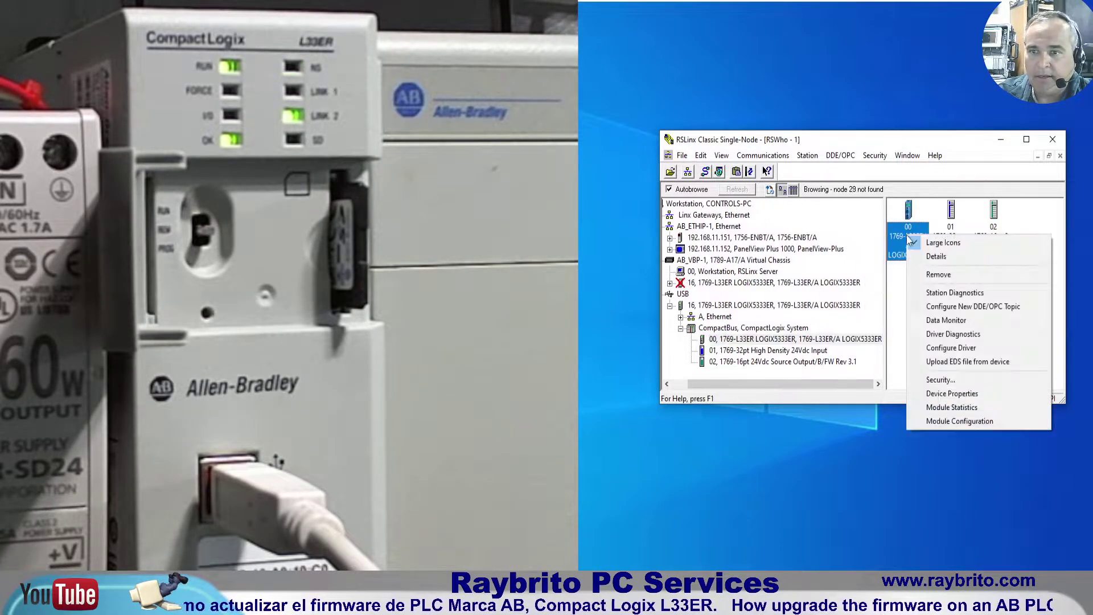
click(956, 420)
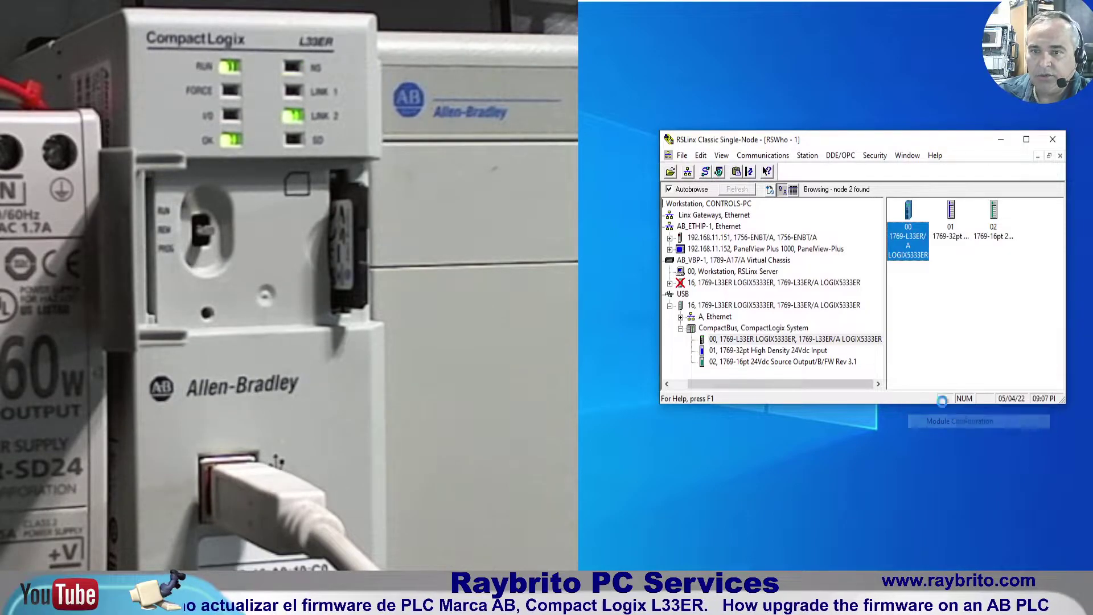
drag(781, 241, 752, 246)
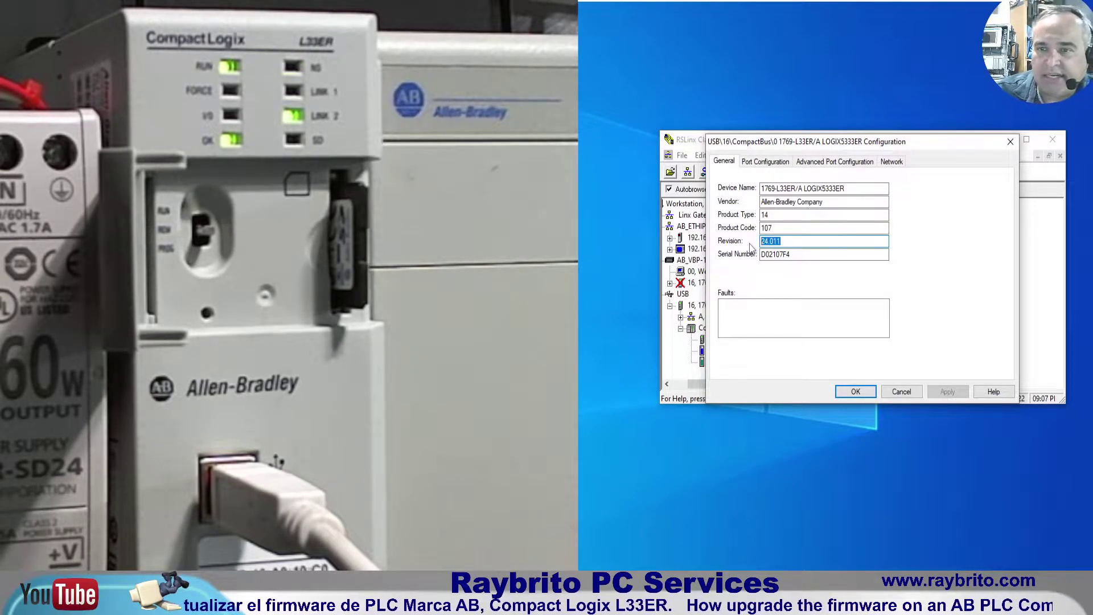
drag(796, 145, 806, 67)
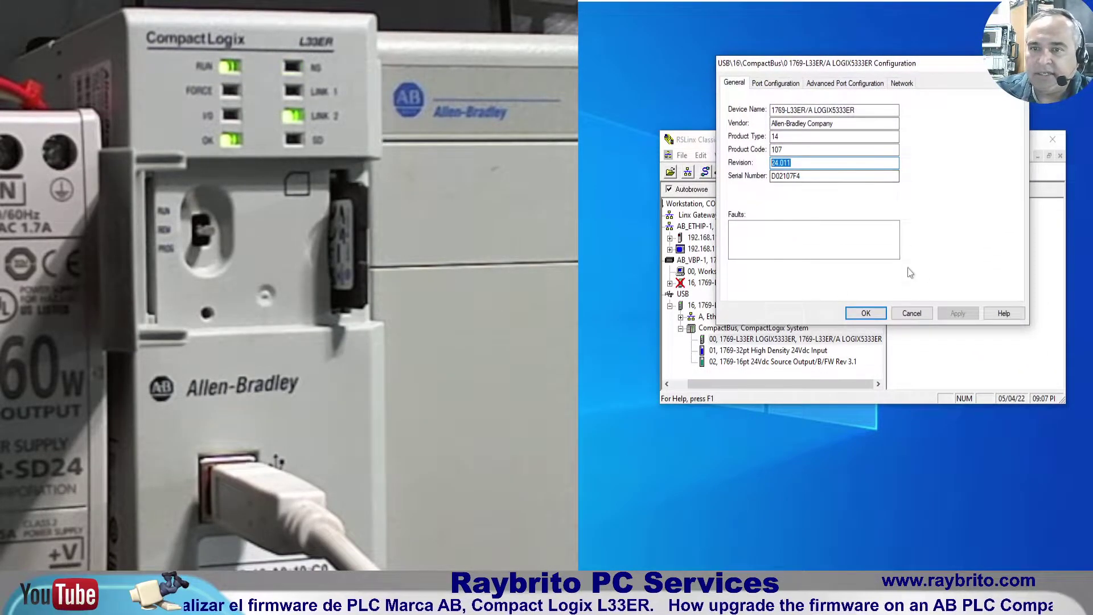
click(877, 314)
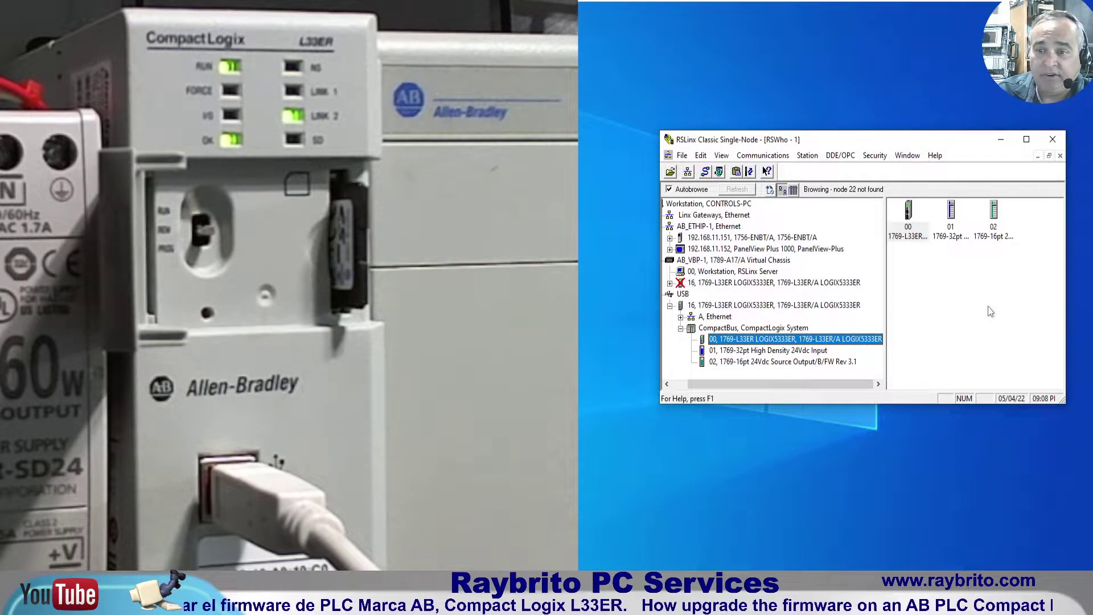
Review the 1769-L33ER controller's revision, port configuration, advanced port configuration and network settings, and close its module configuration.
click(914, 235)
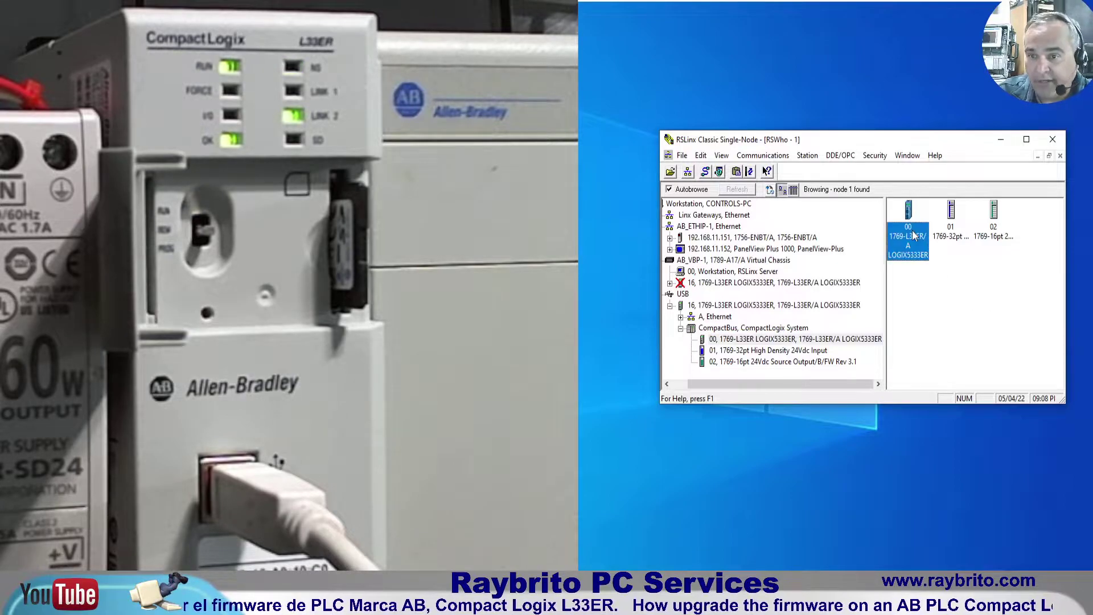
right_click(914, 234)
click(955, 418)
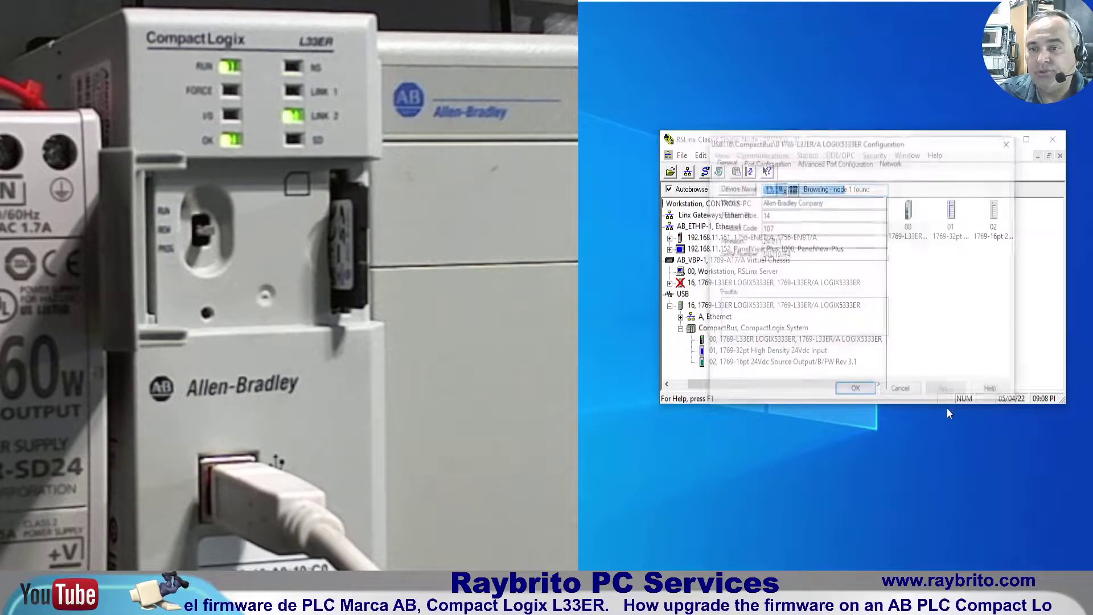
double_click(771, 241)
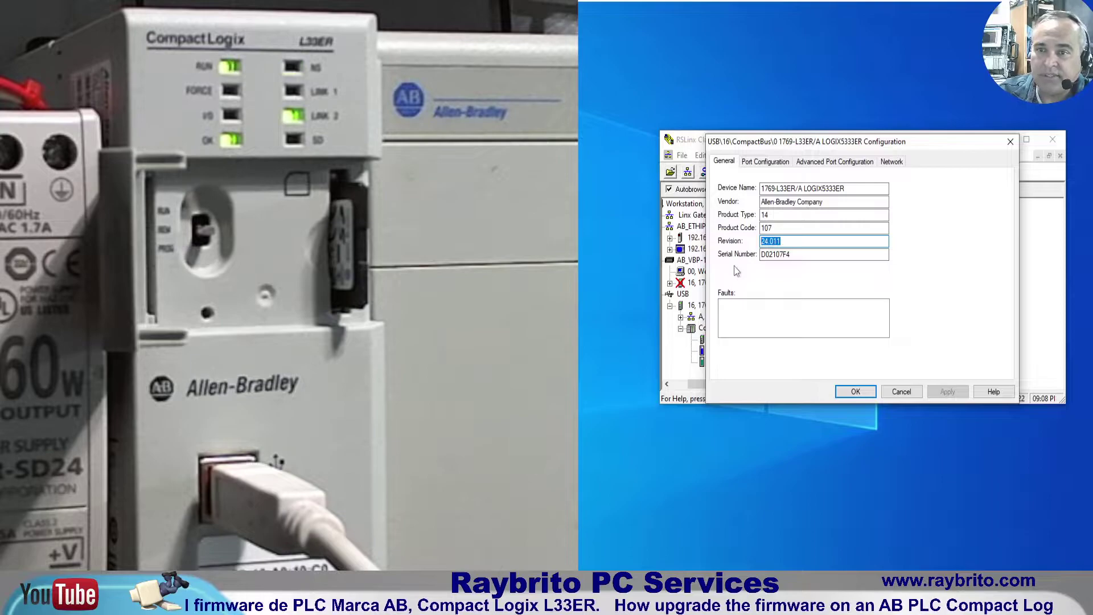
click(761, 164)
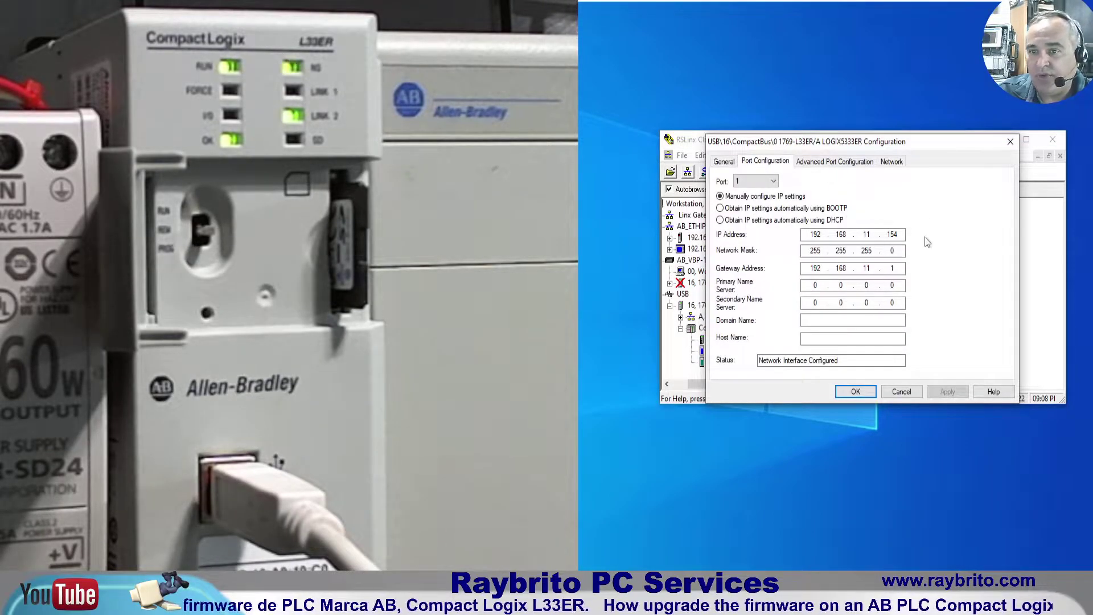
click(845, 167)
click(893, 163)
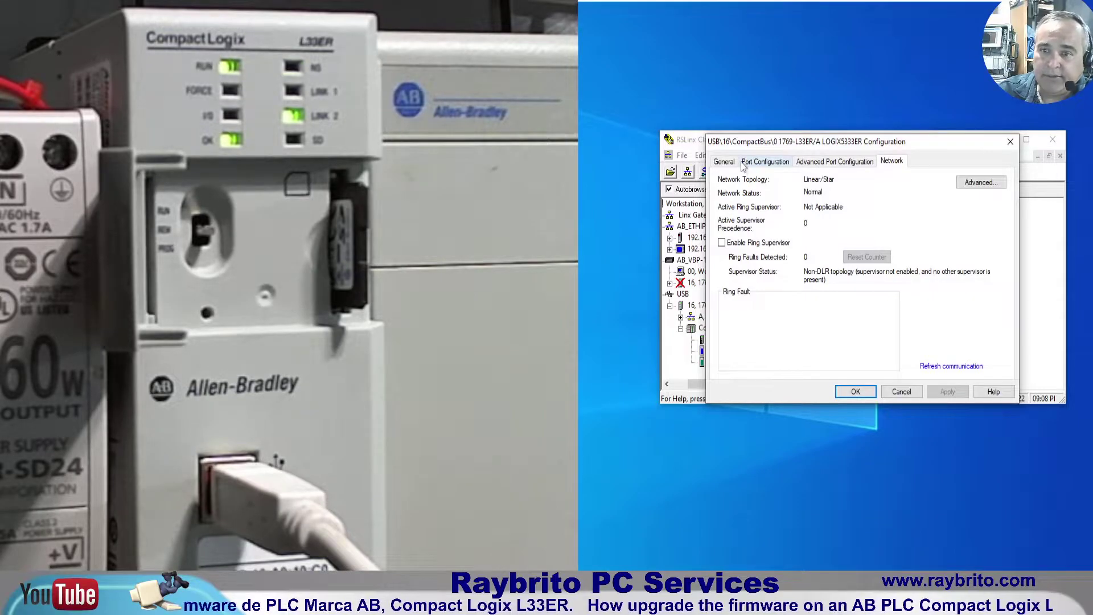
click(762, 162)
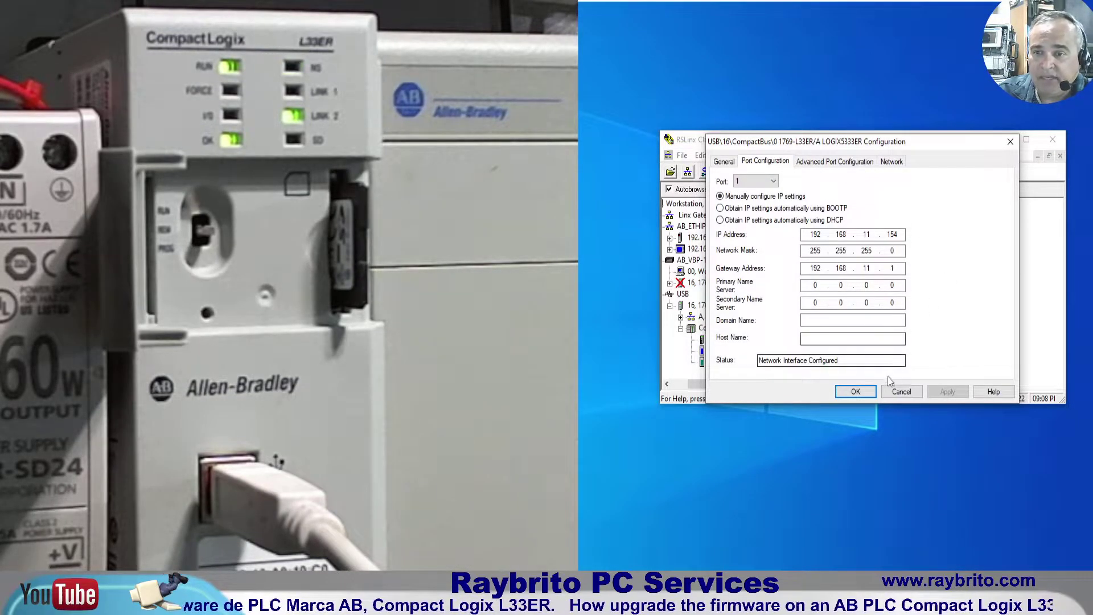
click(855, 391)
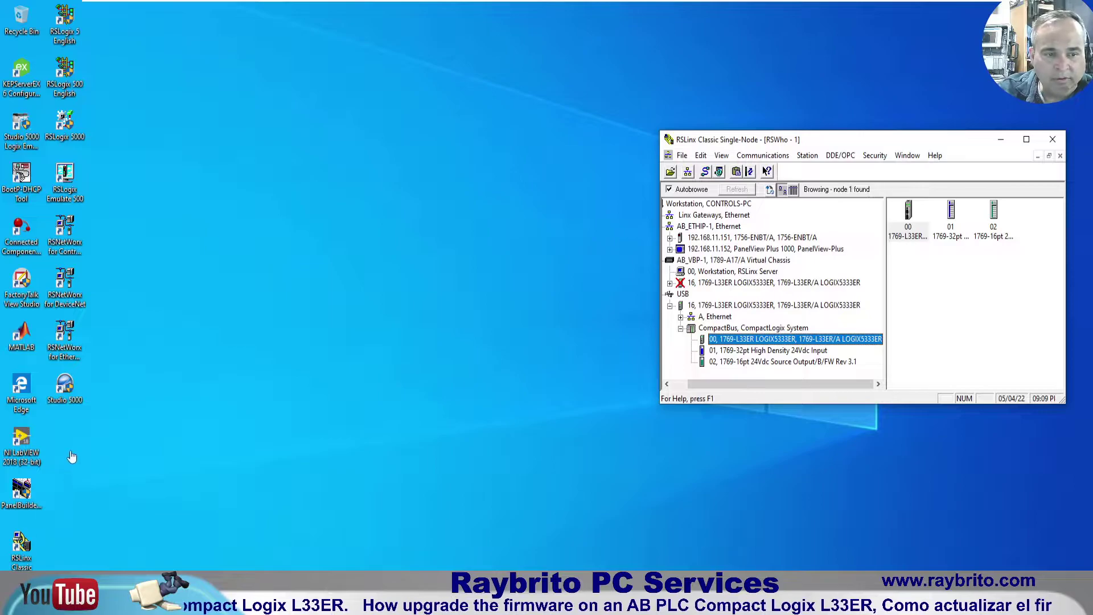
Launch Studio 5000, allow it to make changes to the device, and place its start window beside RSLinx.
double_click(66, 389)
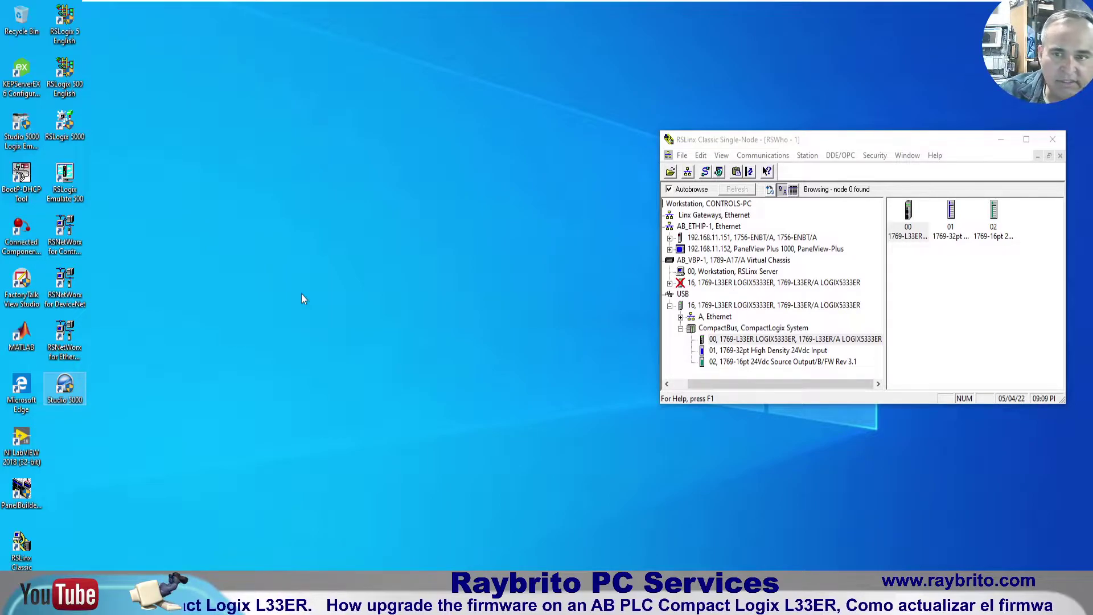
right_click(65, 387)
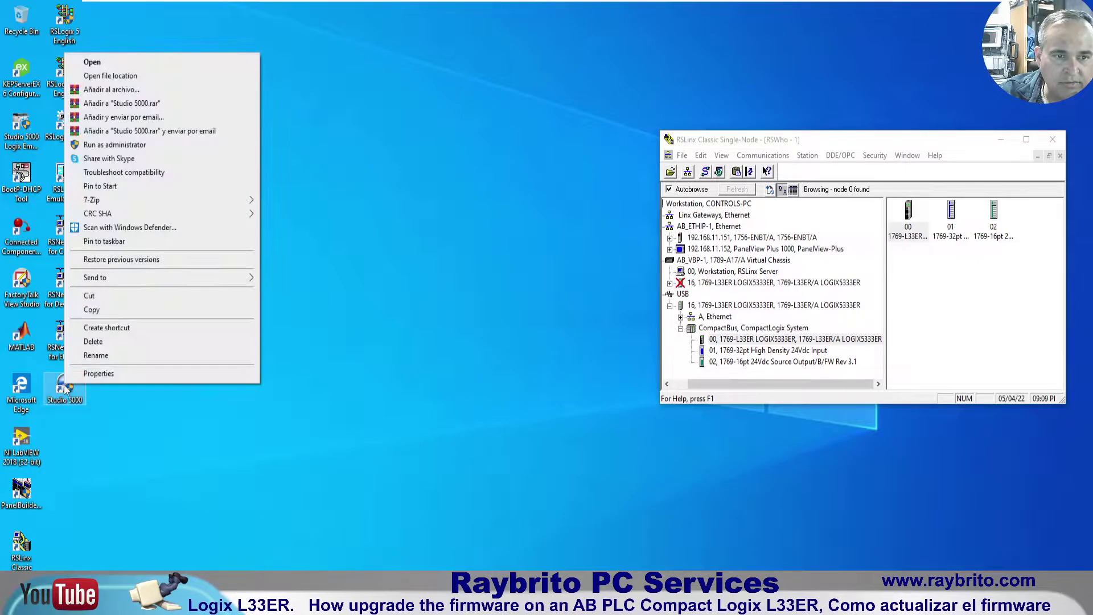
click(134, 61)
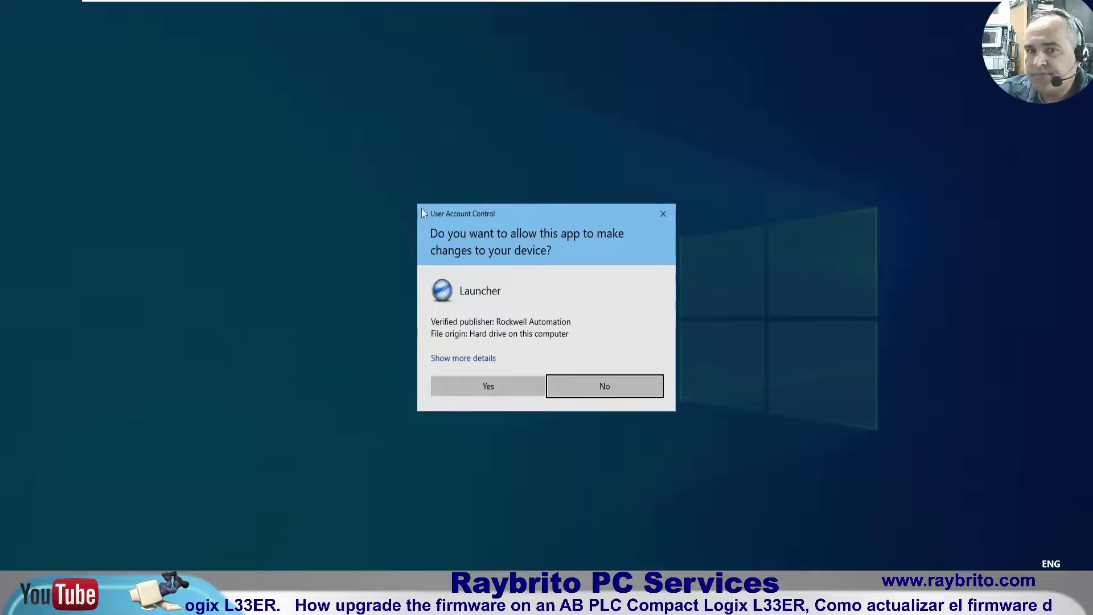
click(500, 390)
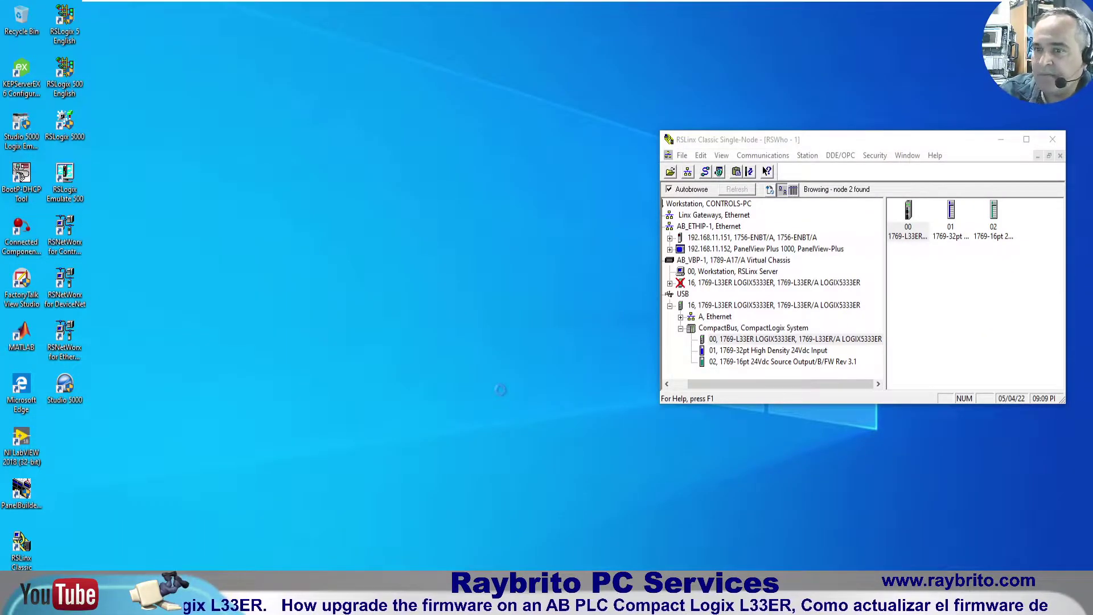
drag(530, 208, 334, 77)
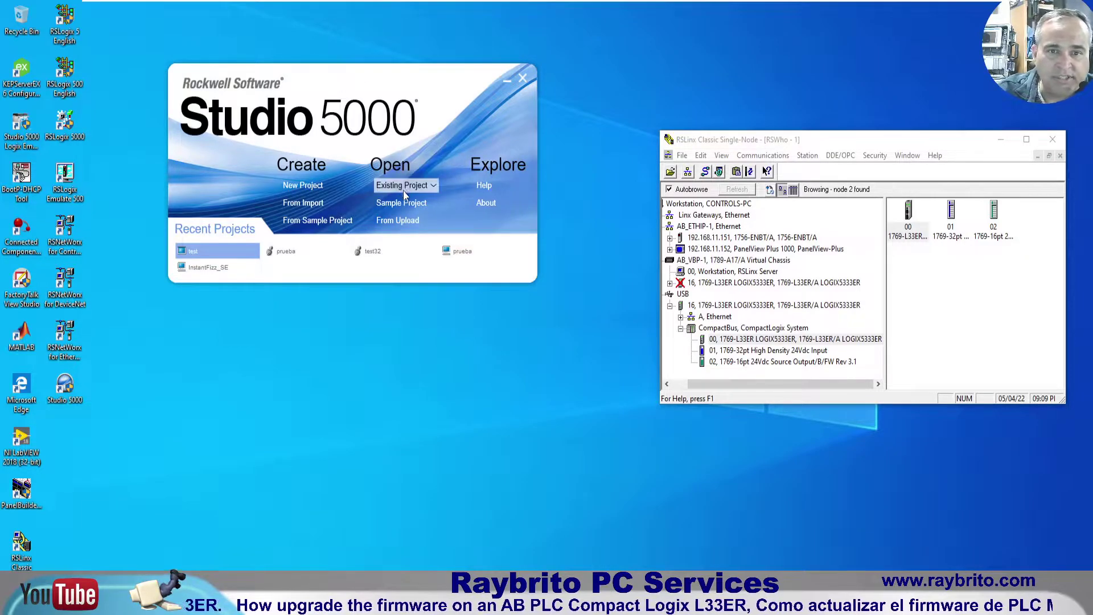
click(315, 191)
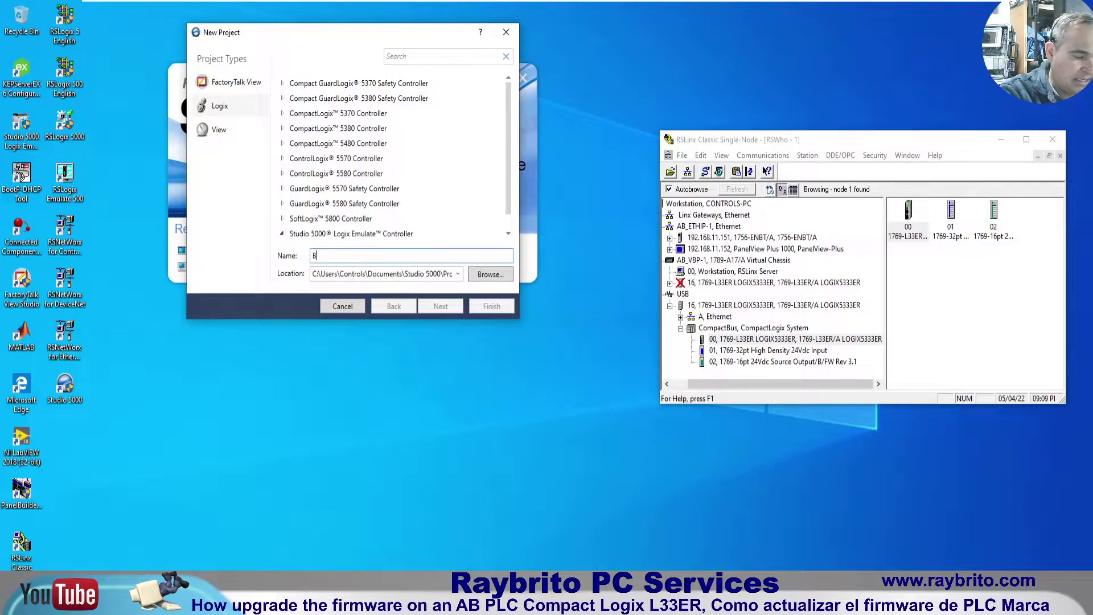
text(BLack_)
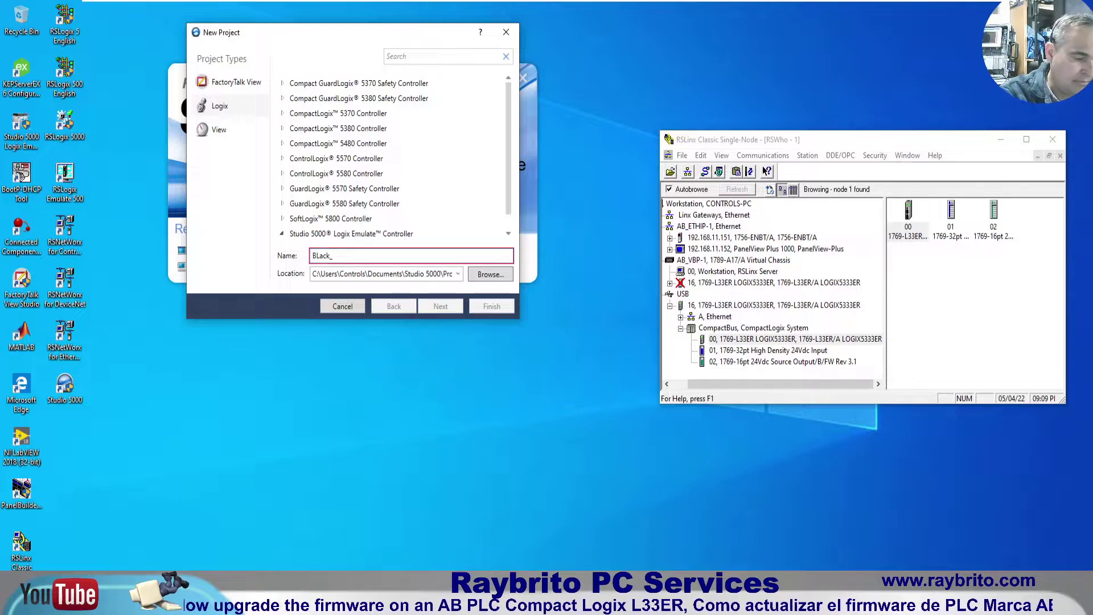
text( Case)
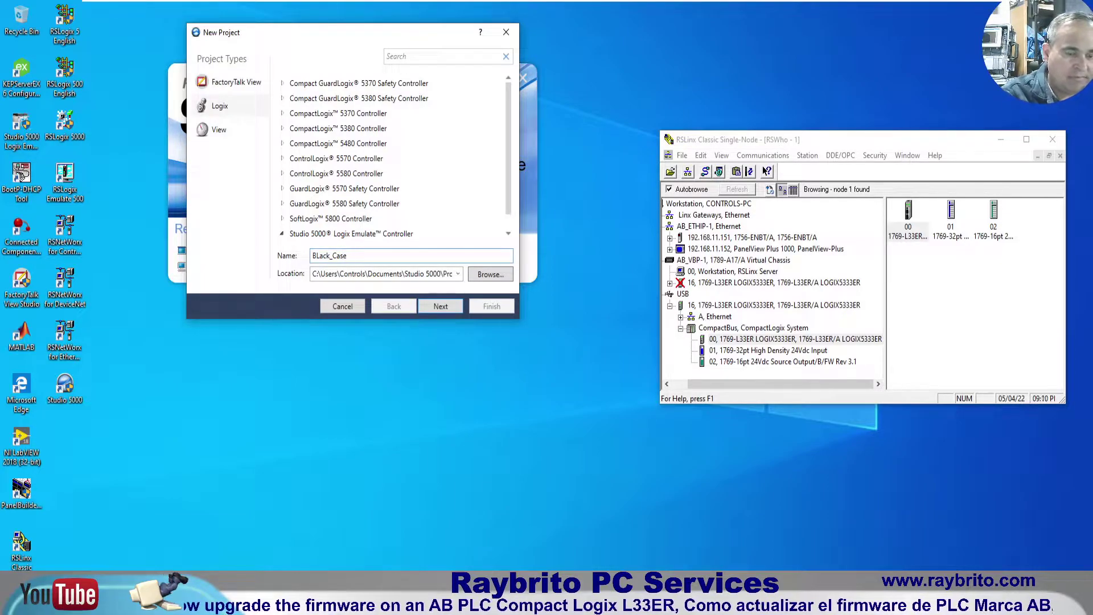
key(BackSpace)
key(BackSpace)
key(BackSpace)
key(BackSpace)
key(BackSpace)
key(BackSpace)
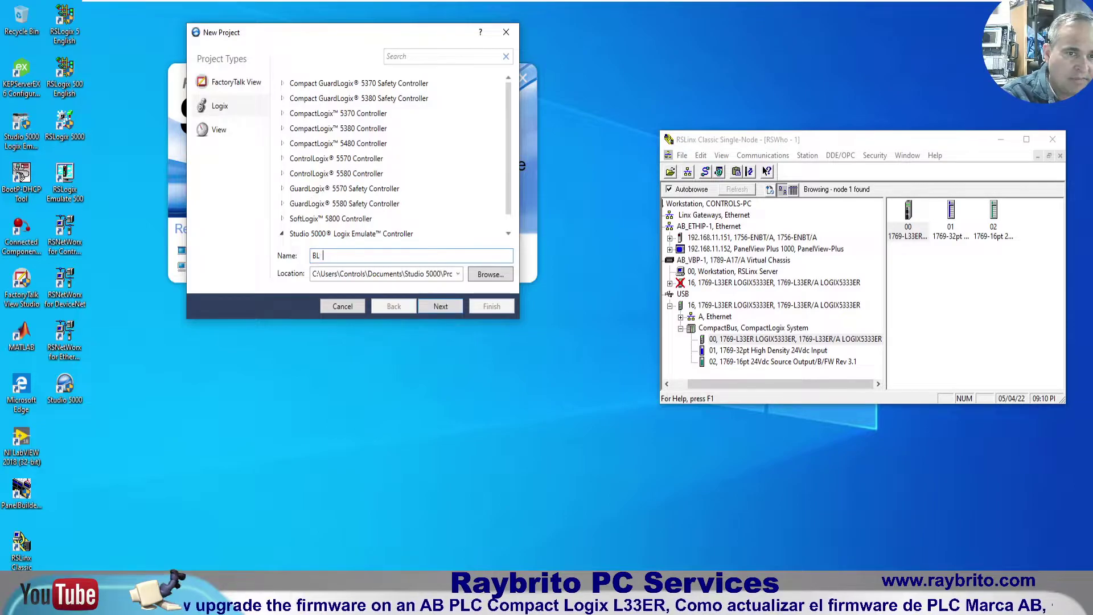
text(lac)
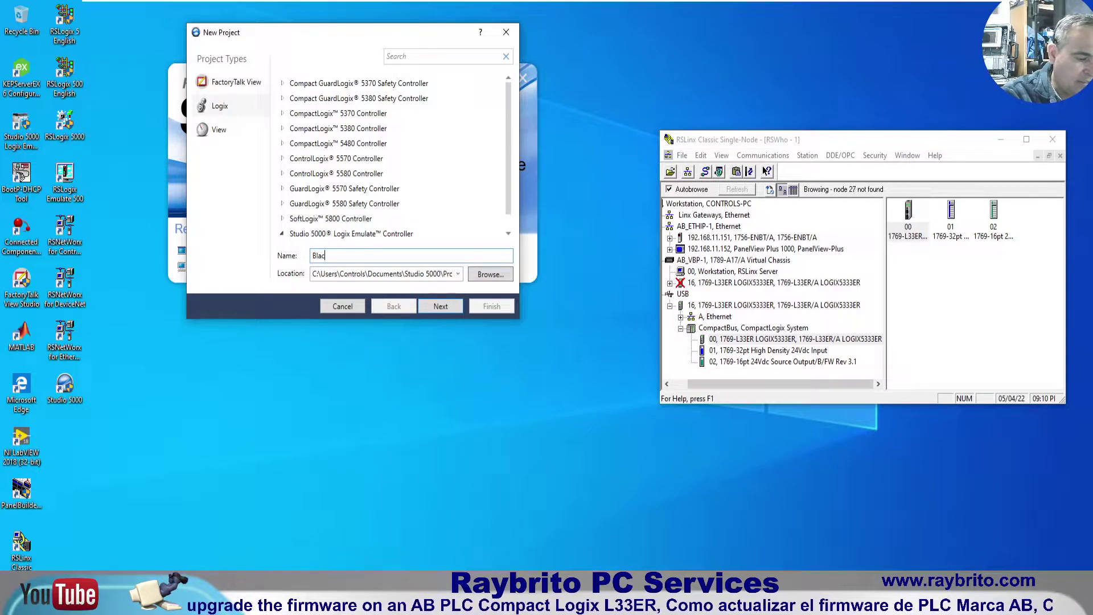
text(k_Box)
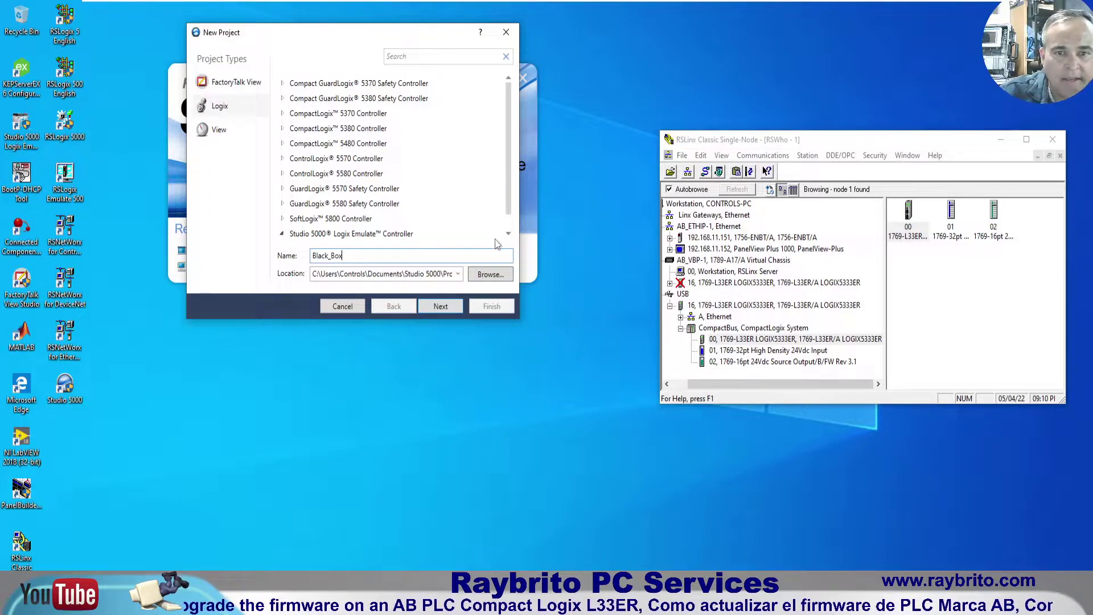
click(449, 306)
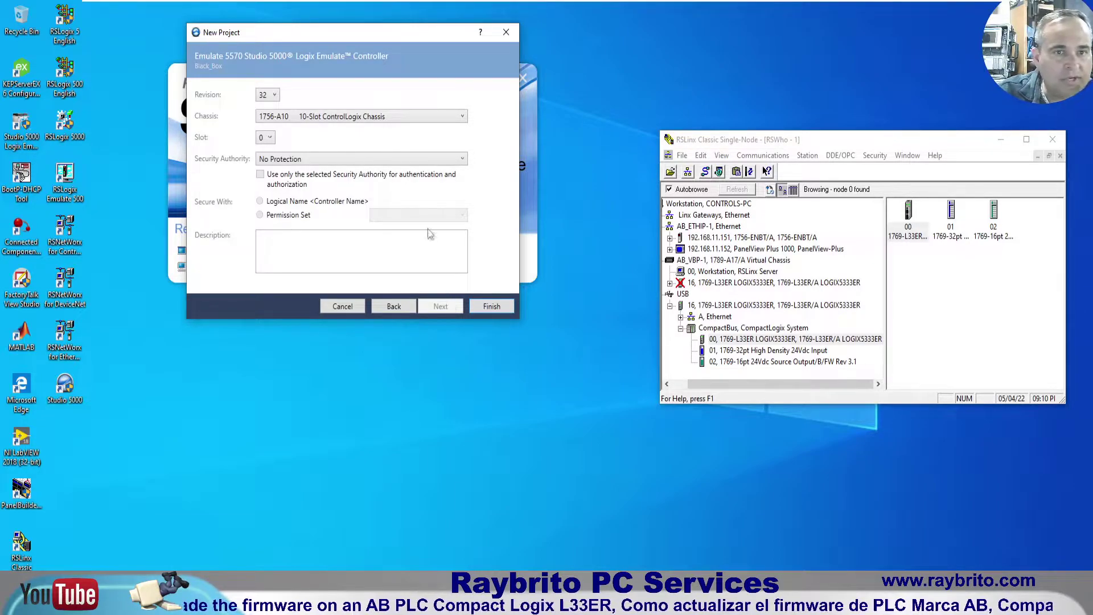
click(274, 96)
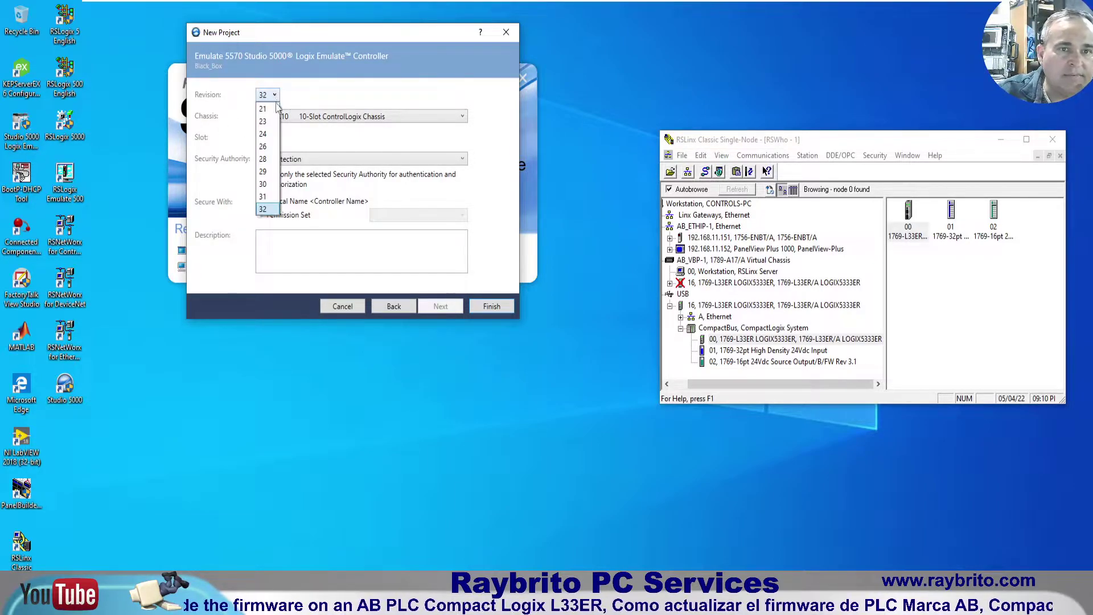
click(266, 134)
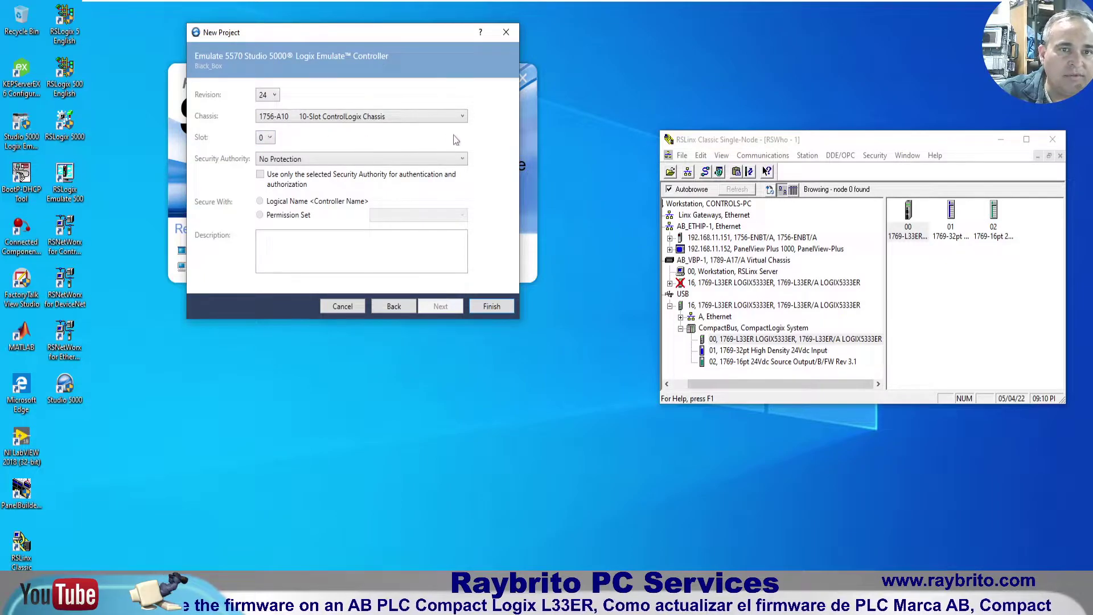
click(462, 116)
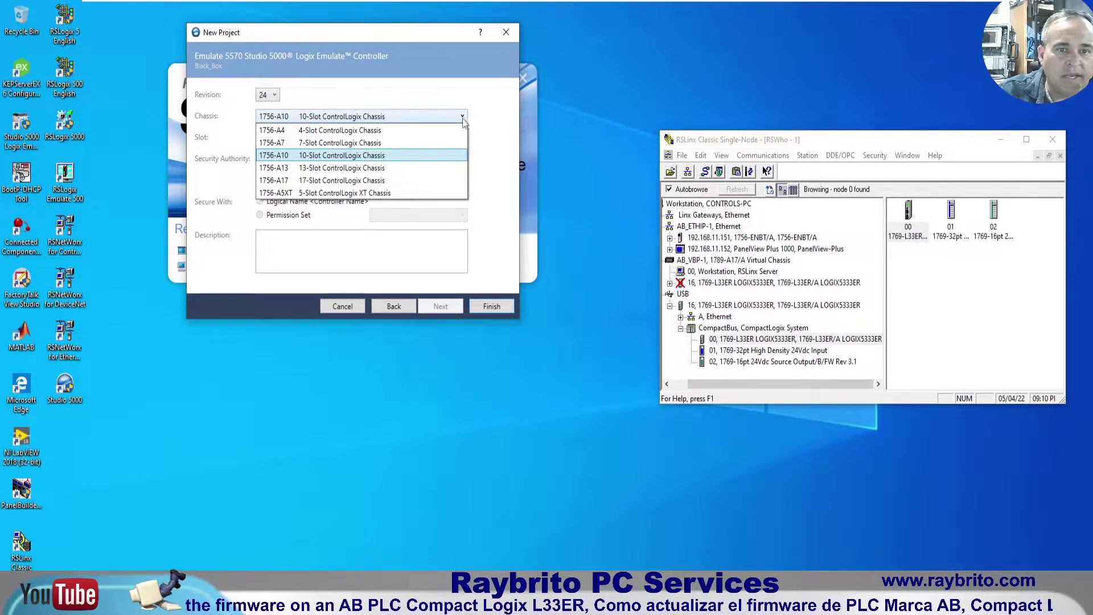
click(405, 168)
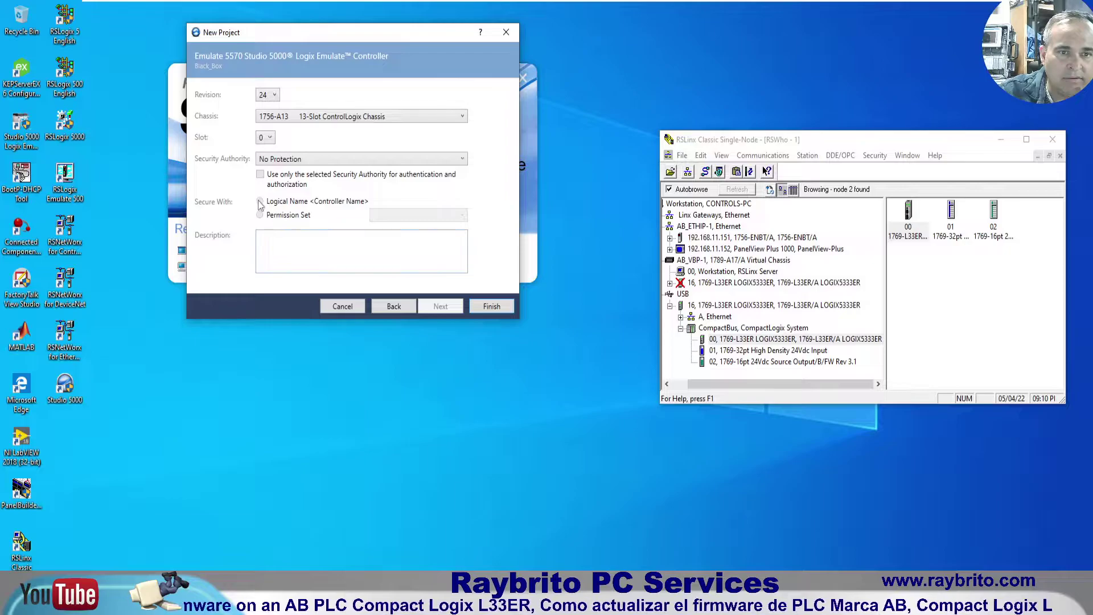
click(342, 307)
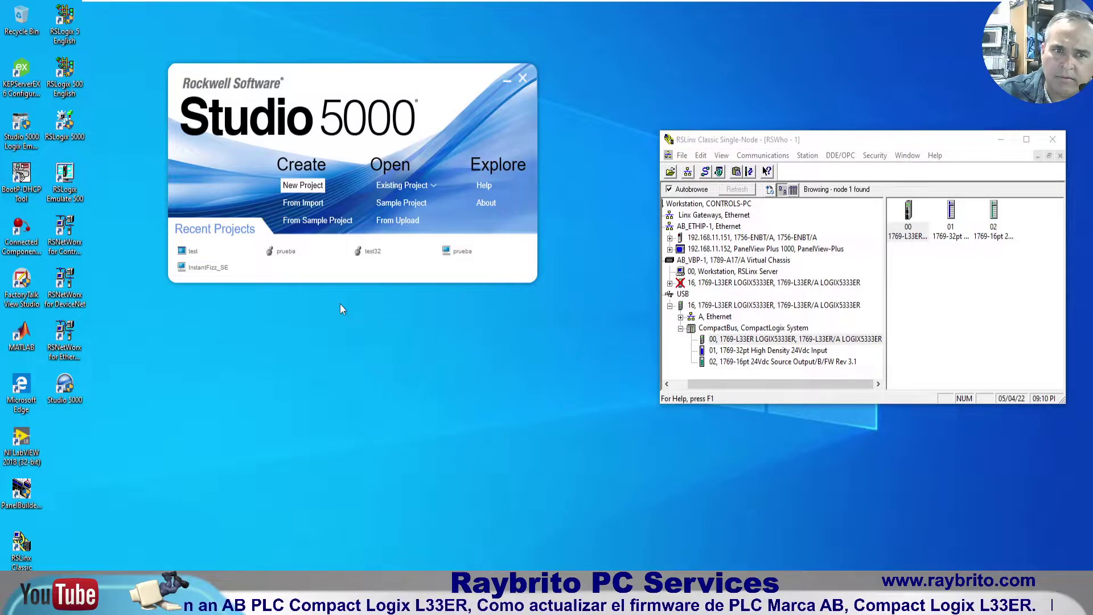
Start a new project and search the Logix controller types for 1769-l33.
click(304, 193)
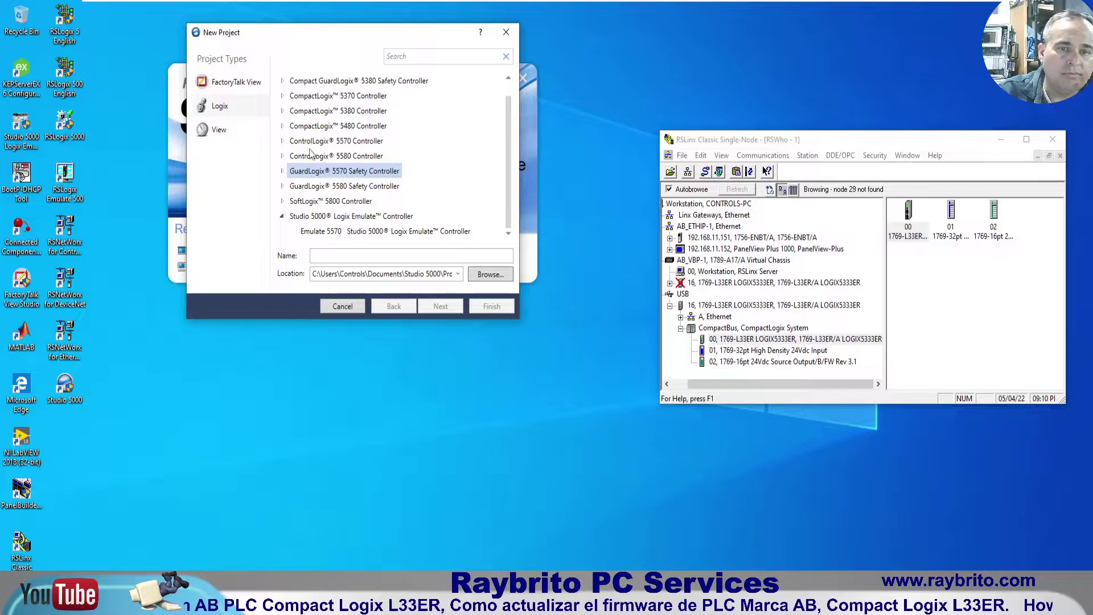
scroll(310, 153, up, 1)
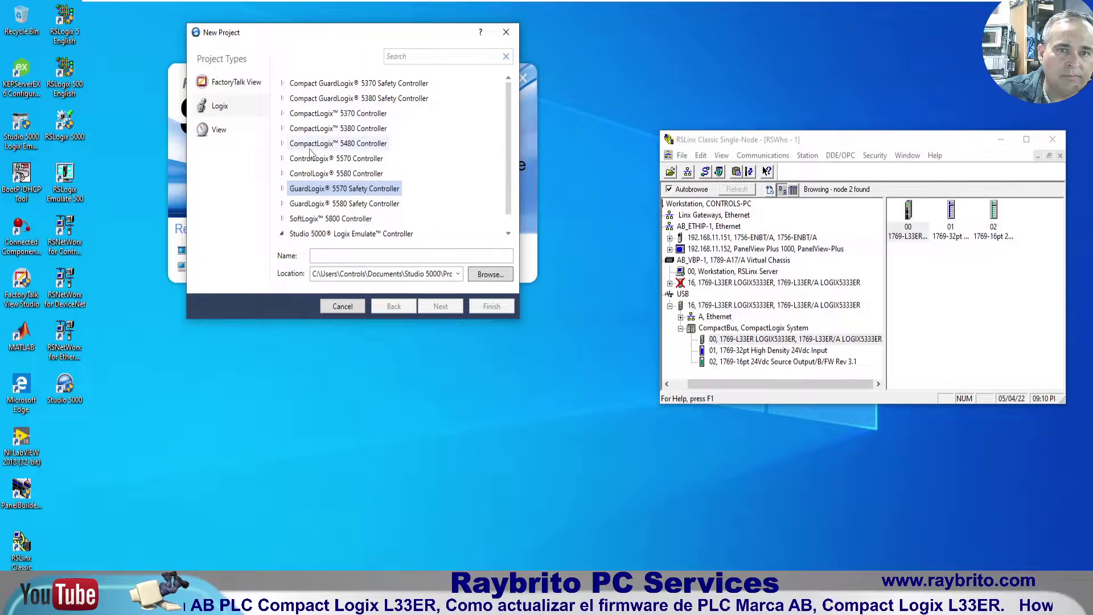
click(407, 55)
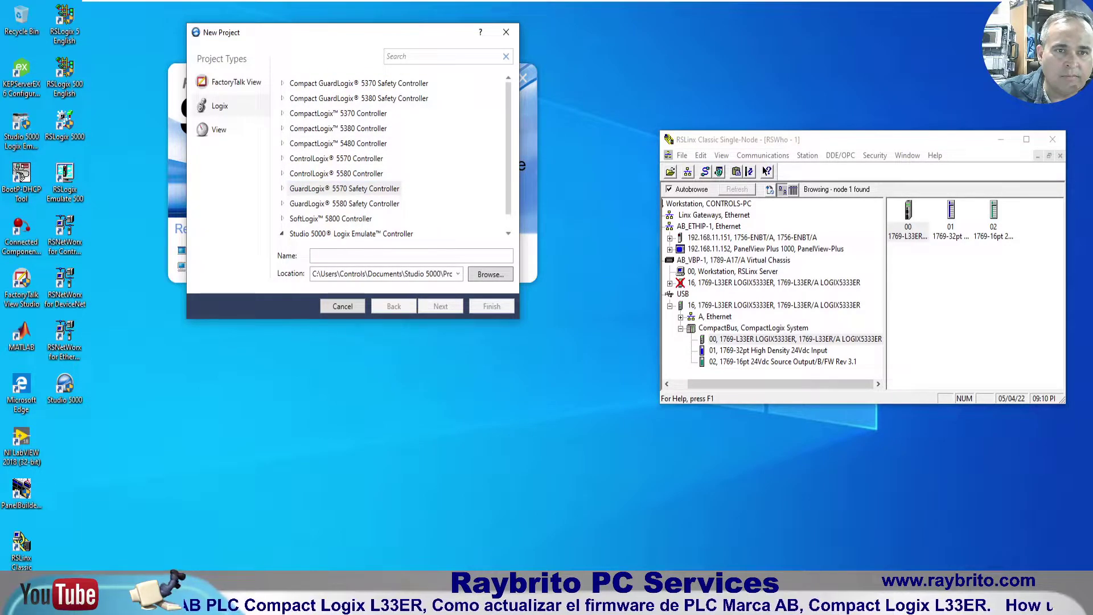
text(1756-)
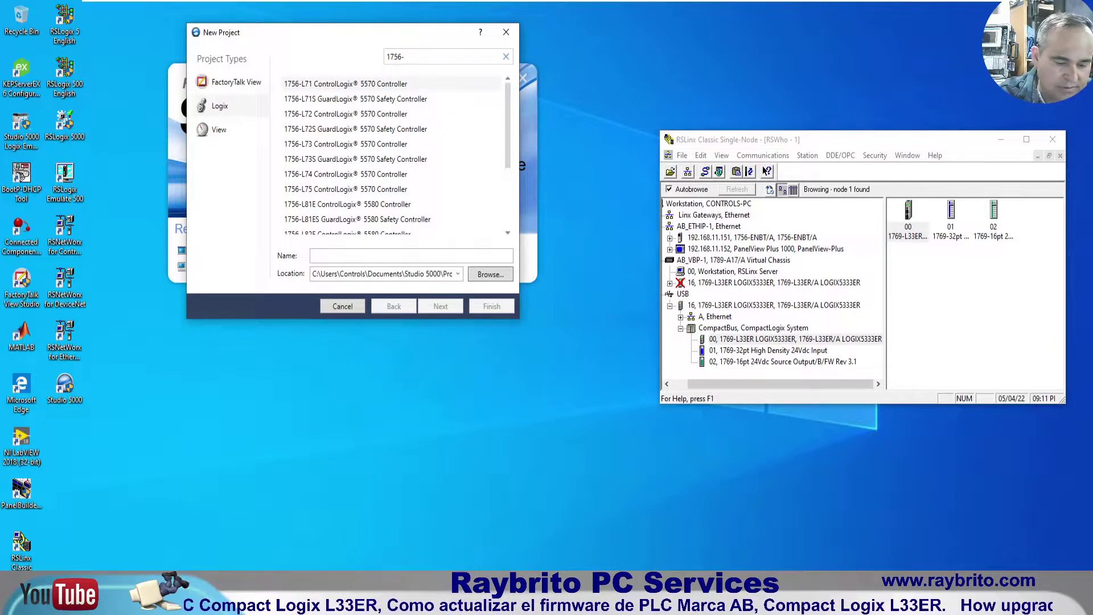
text(l33)
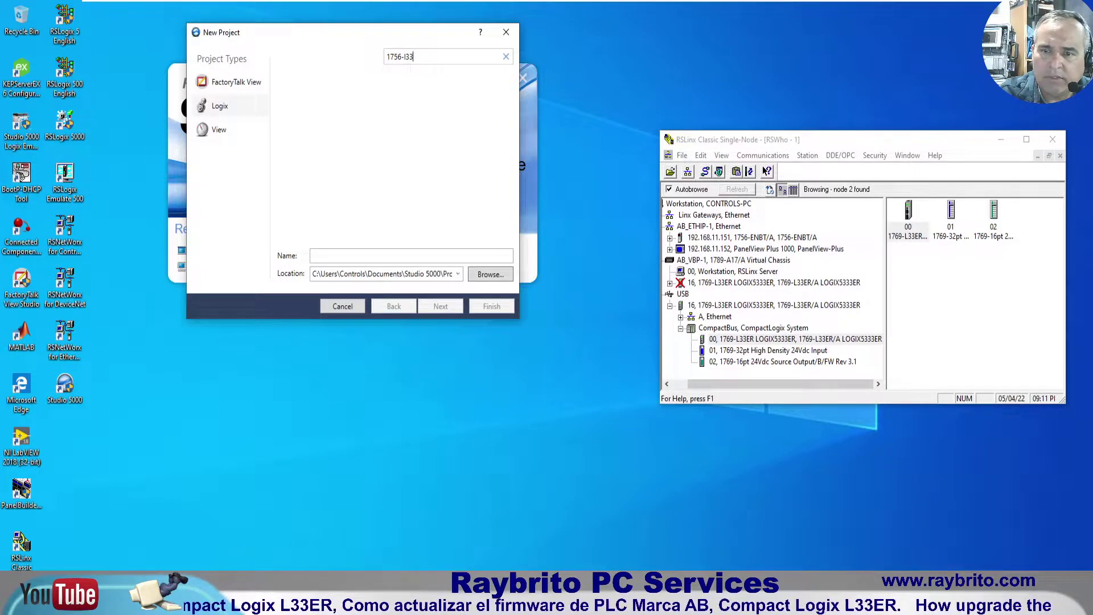
key(BackSpace)
key(BackSpace)
key(BackSpace)
key(BackSpace)
key(BackSpace)
key(BackSpace)
text(69-)
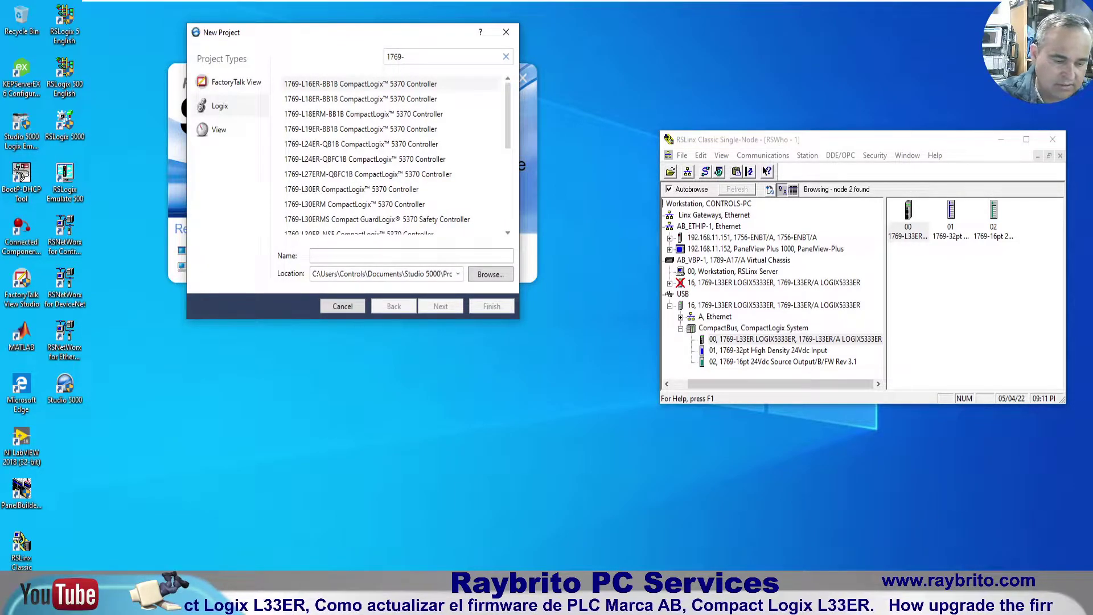
text(l33)
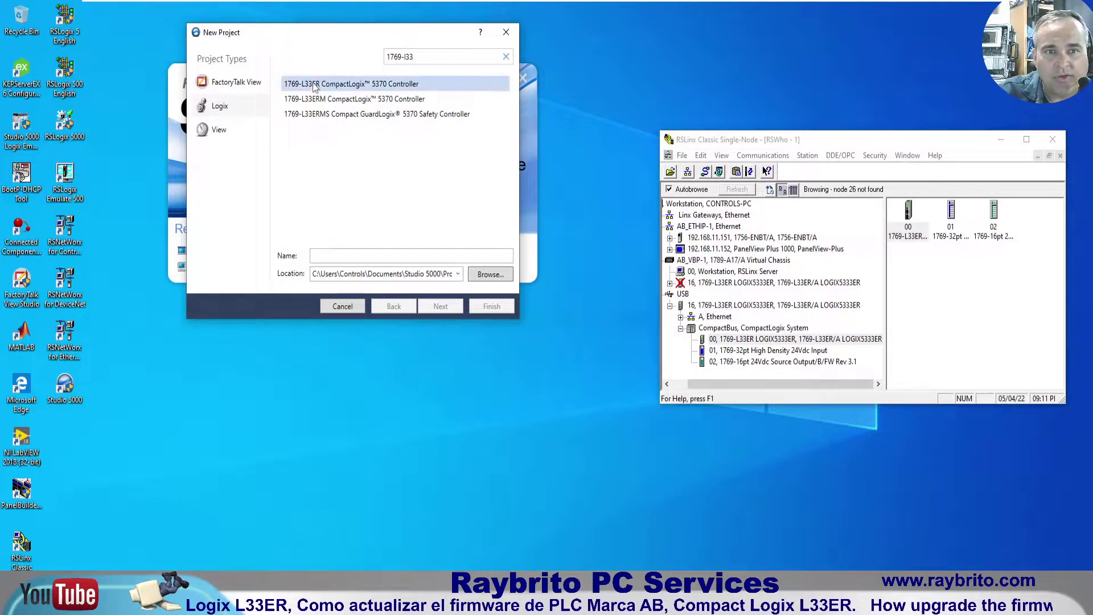
Name the new project Black_Box.
click(374, 255)
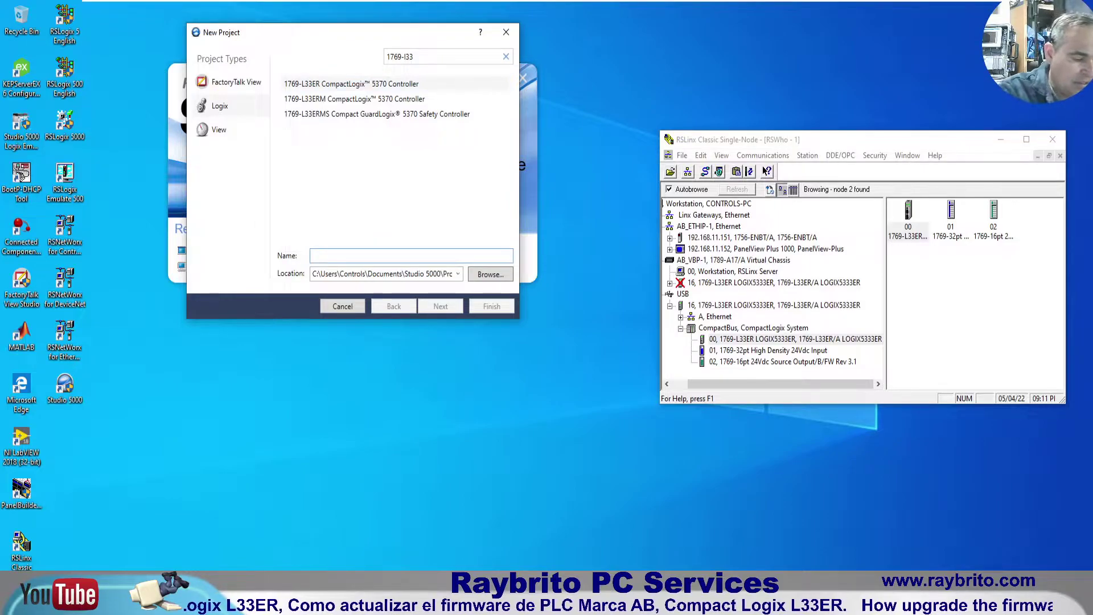
text(Black_B)
key(BackSpace)
text(Box)
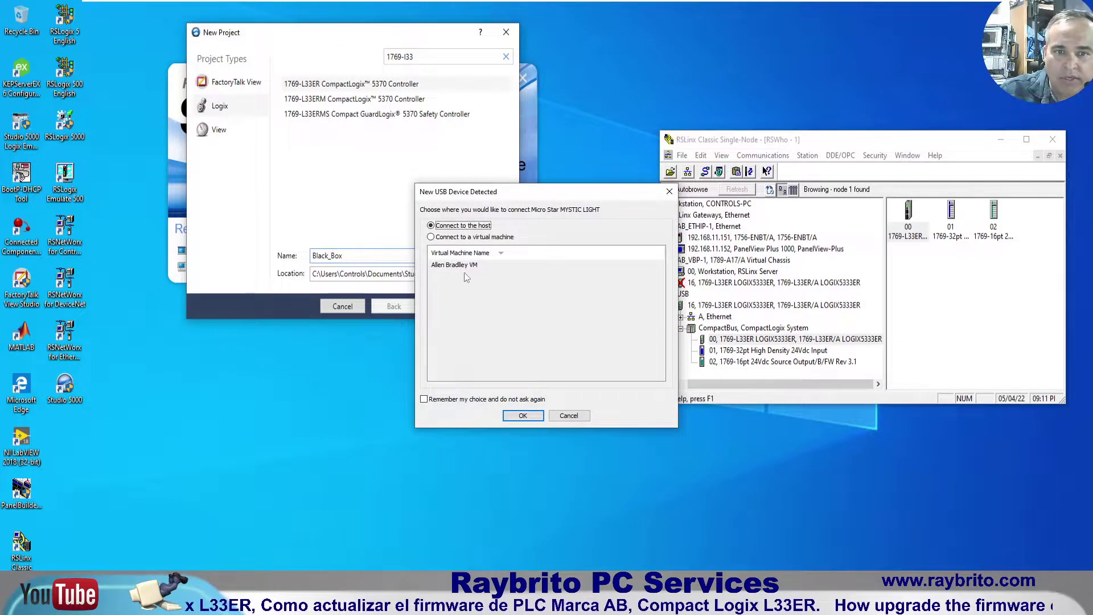
Connect the detected Micro Star MYSTIC LIGHT USB device to the host, remembering the choice, and select the 1769-L33ER CompactLogix 5370 controller.
click(424, 400)
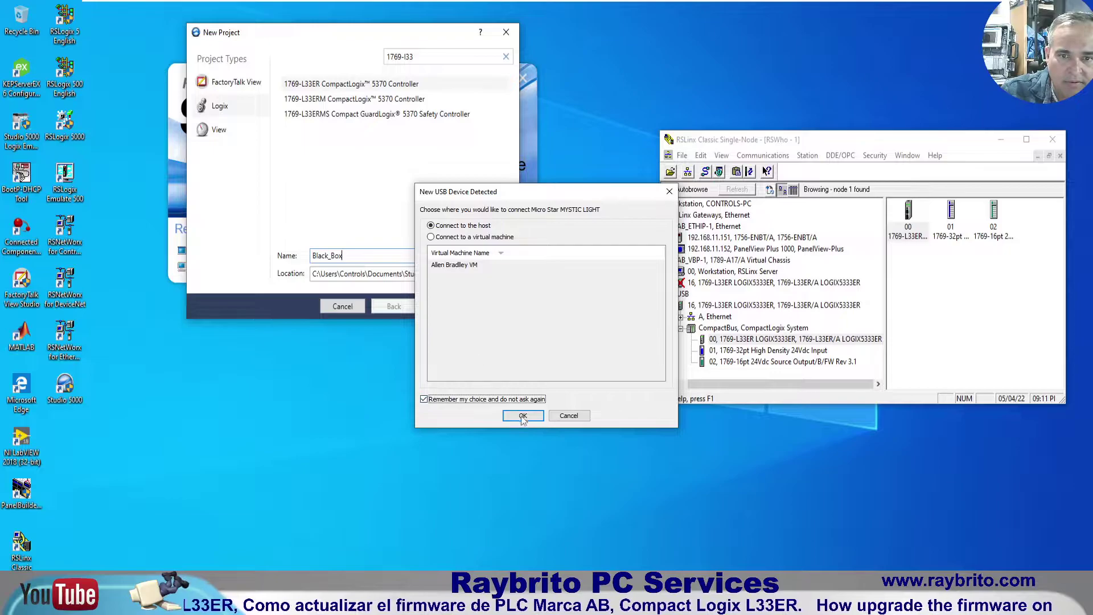
click(522, 416)
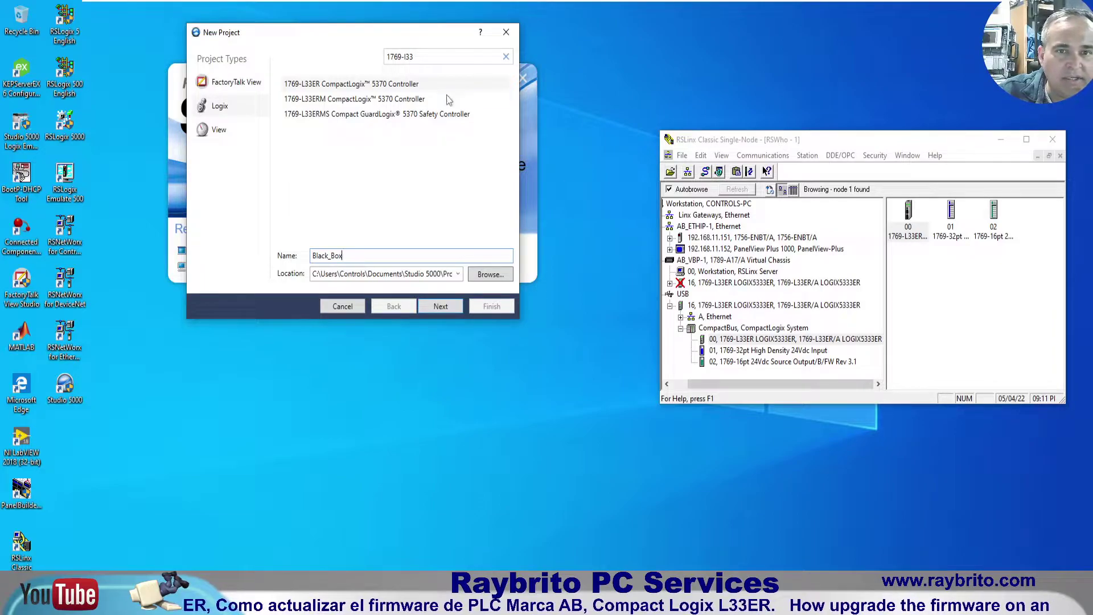
click(424, 85)
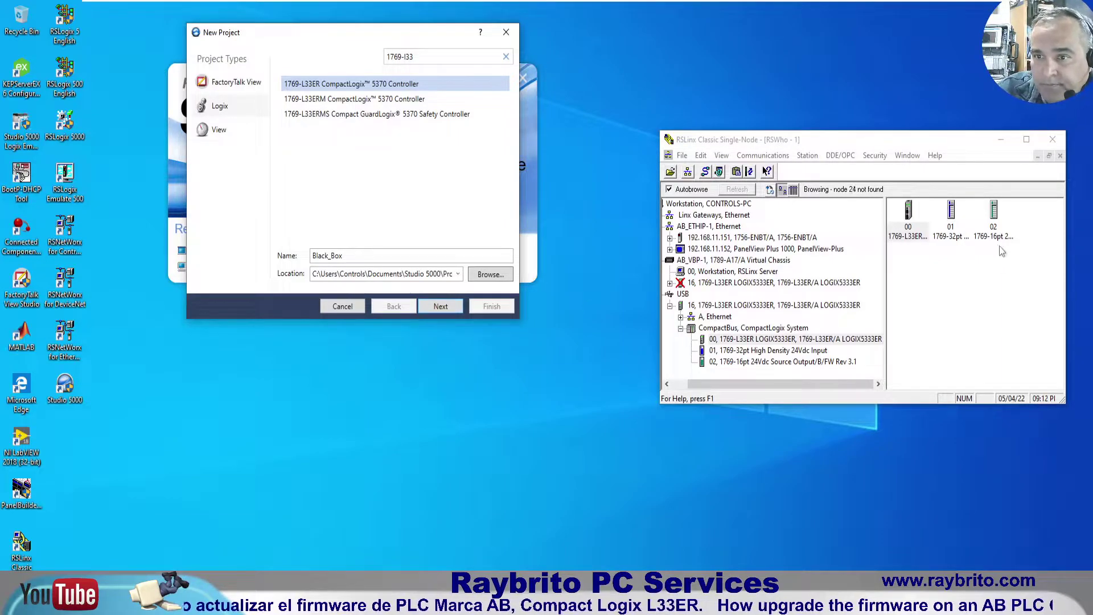
Check the controller model in the slot 00 module configuration in RSLinx, and close the configuration.
click(922, 239)
right_click(905, 233)
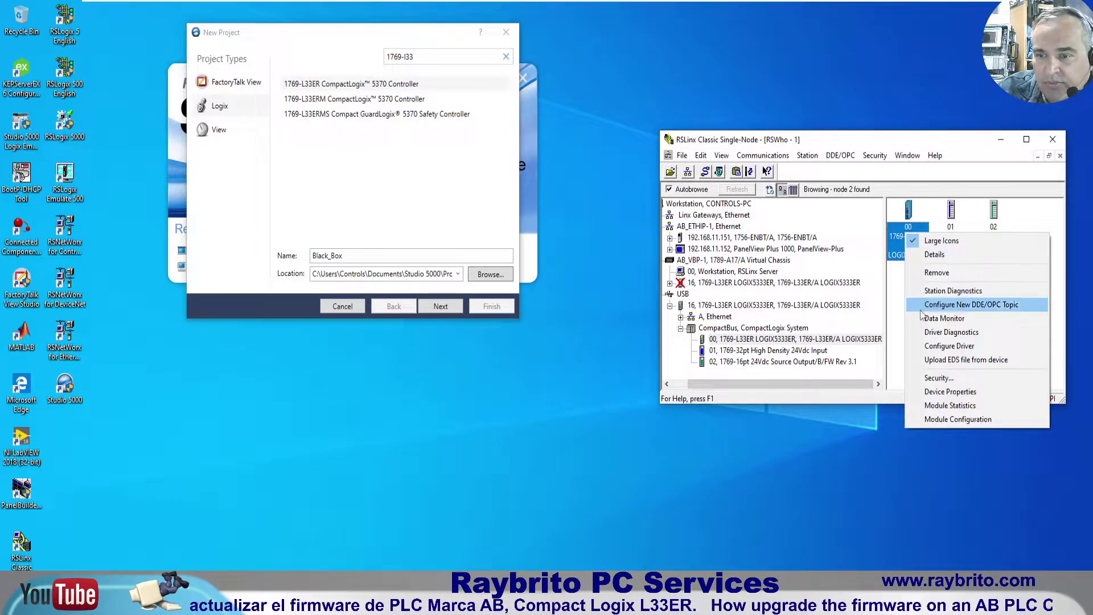
click(958, 419)
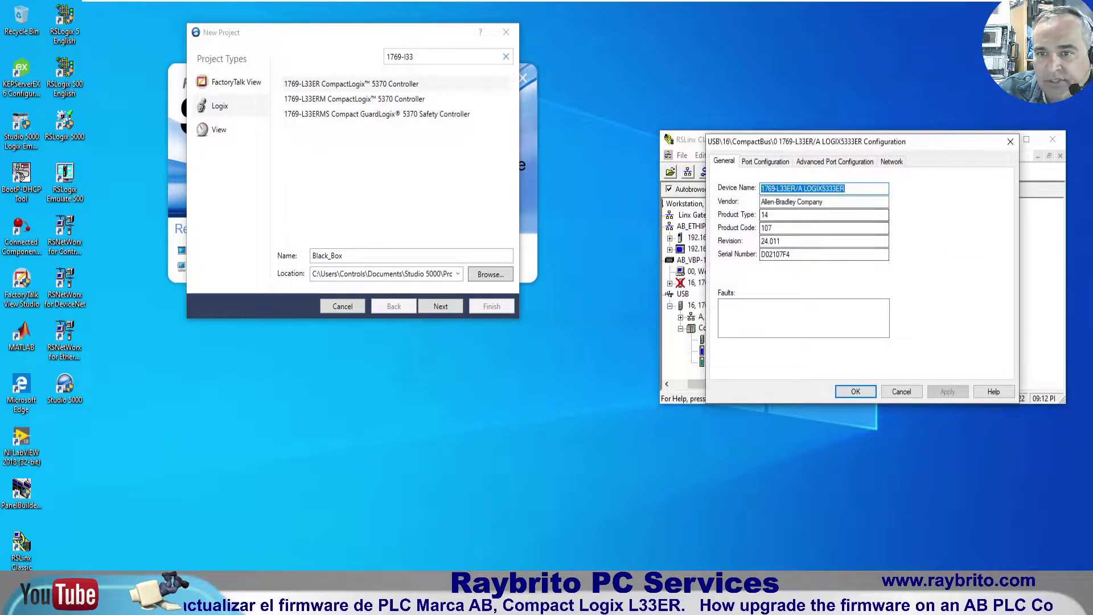
click(796, 189)
drag(799, 189, 777, 189)
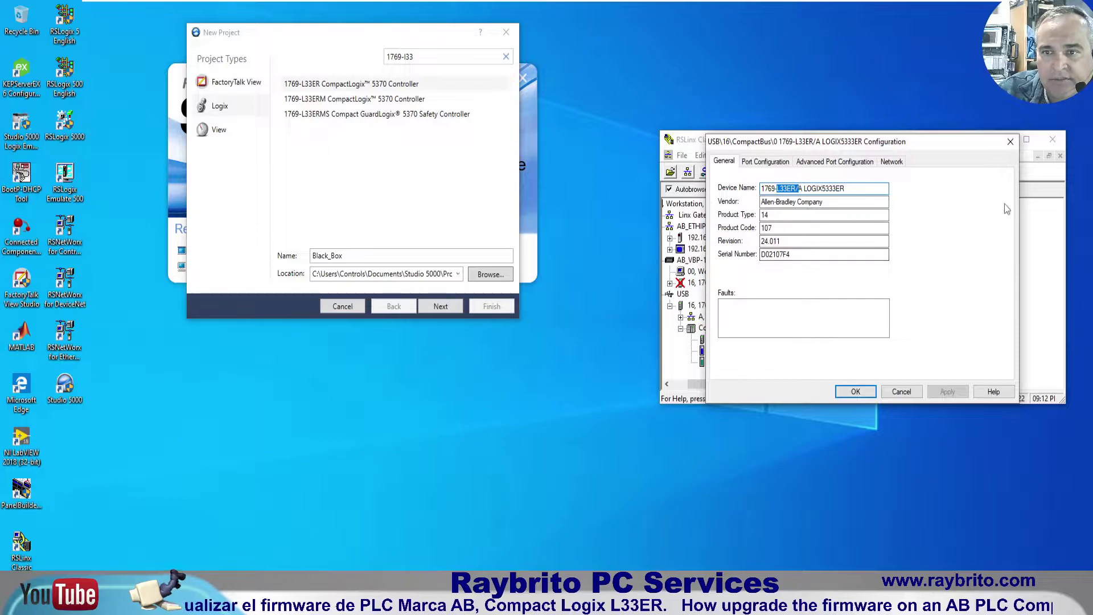
click(1010, 141)
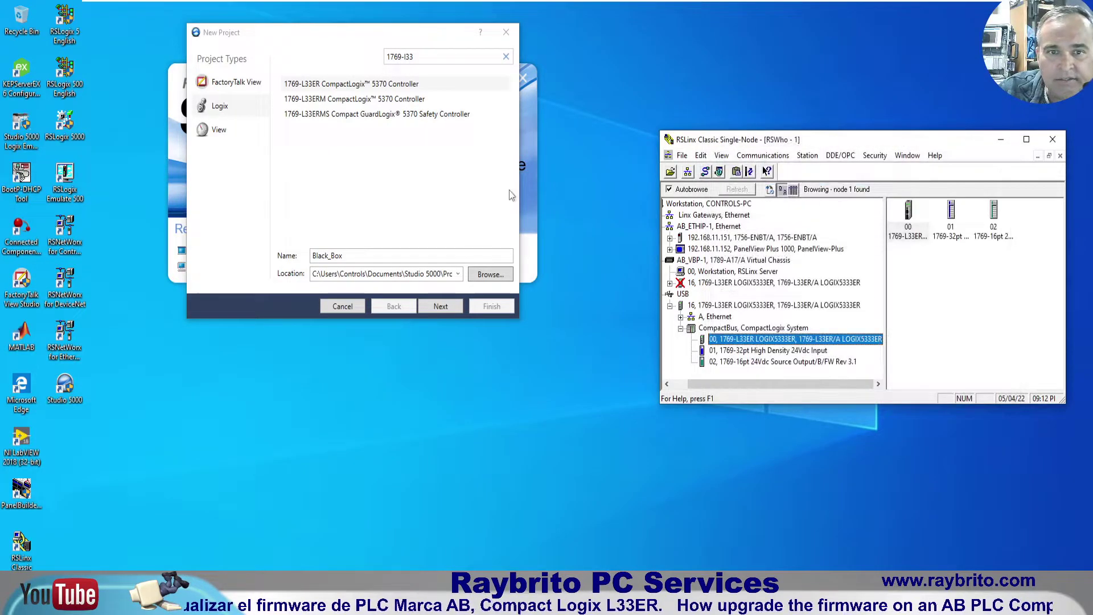
Use the 1769-L33ER CompactLogix 5370 controller for the project, with revision 24 and No Protection as the security authority.
click(351, 86)
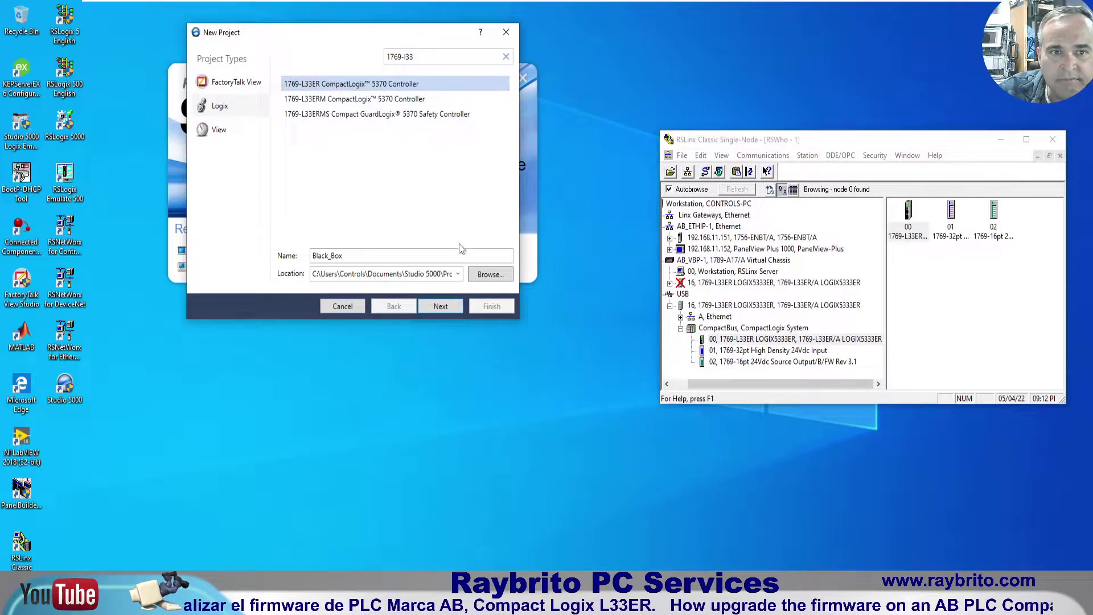
click(447, 308)
click(275, 95)
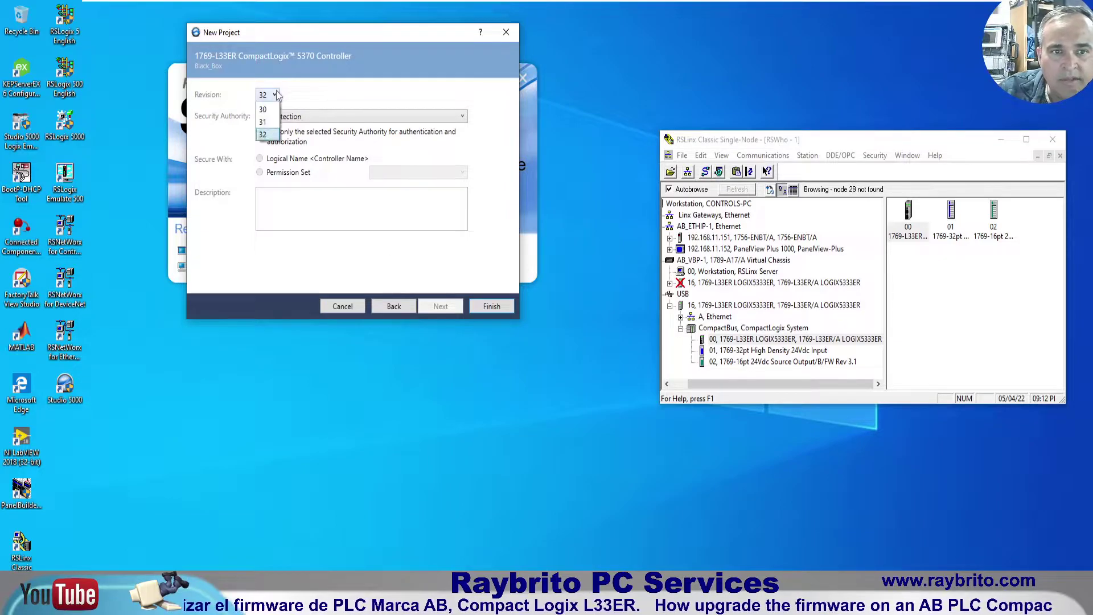
click(272, 141)
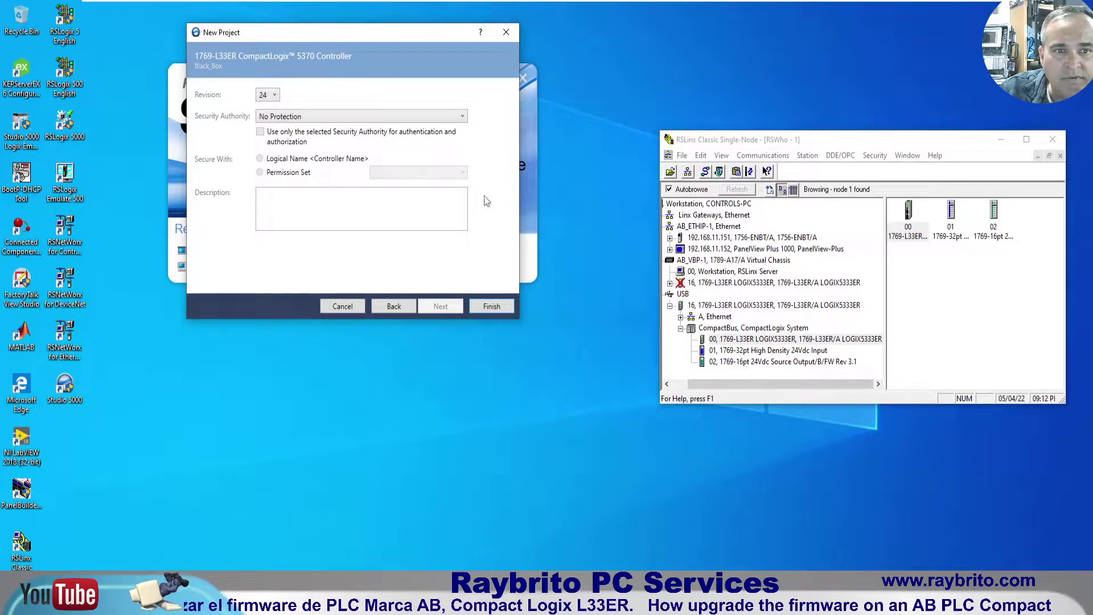
click(463, 118)
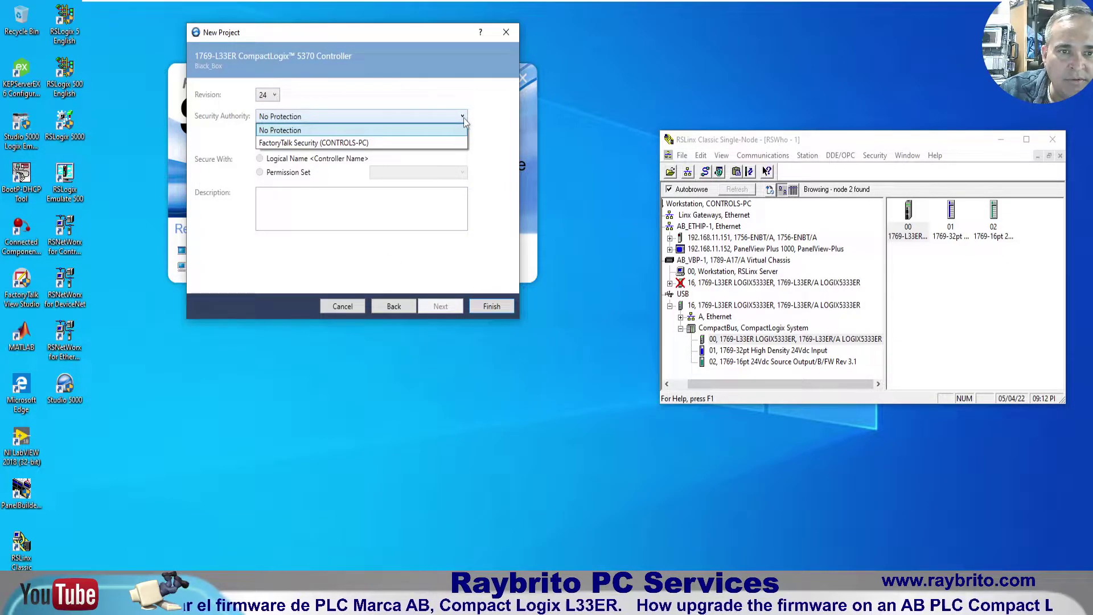
click(463, 119)
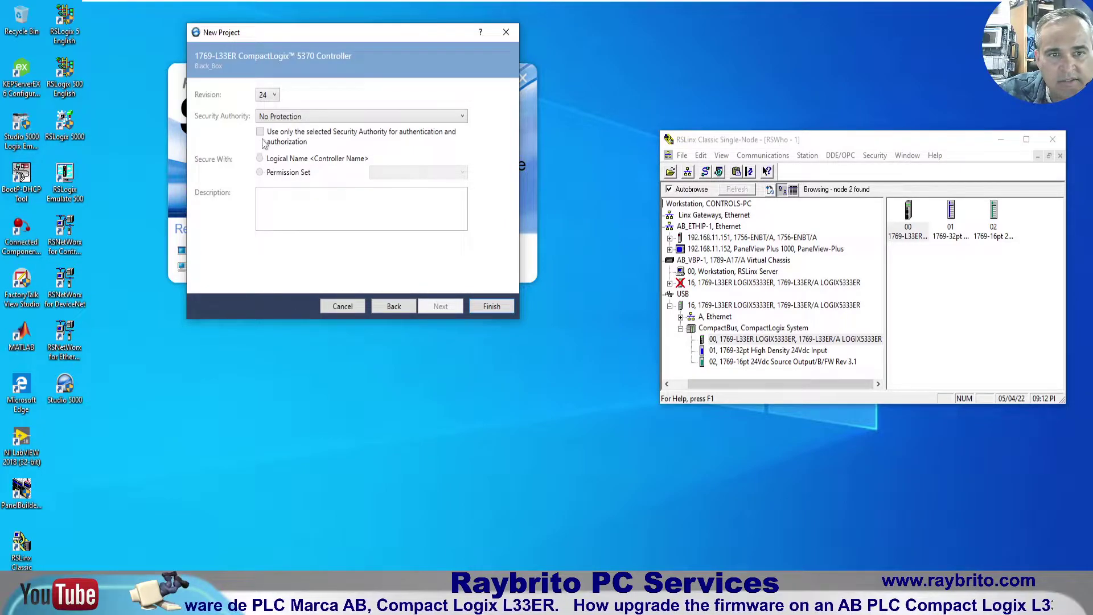
Create the project, allowing the Logix Designer component through the firewall and dismissing the Flash Player notice.
click(491, 306)
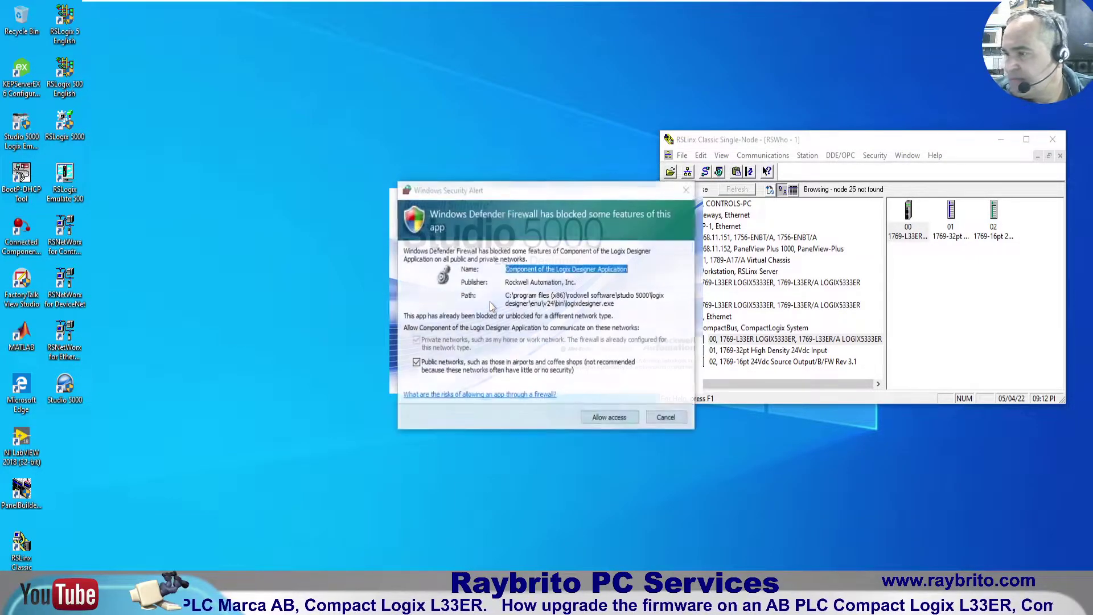
click(619, 420)
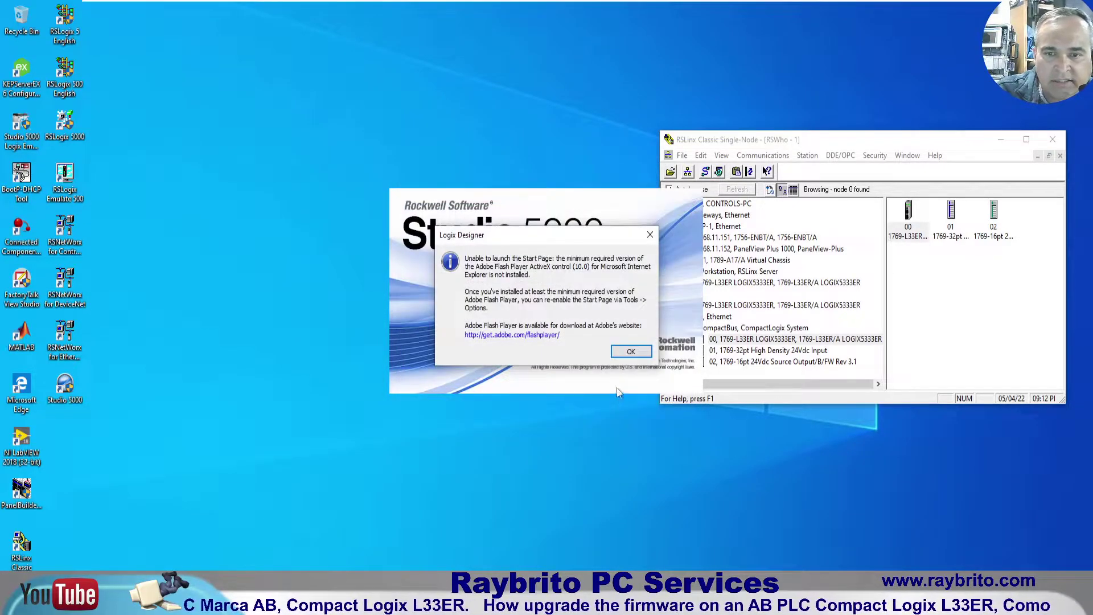
click(628, 348)
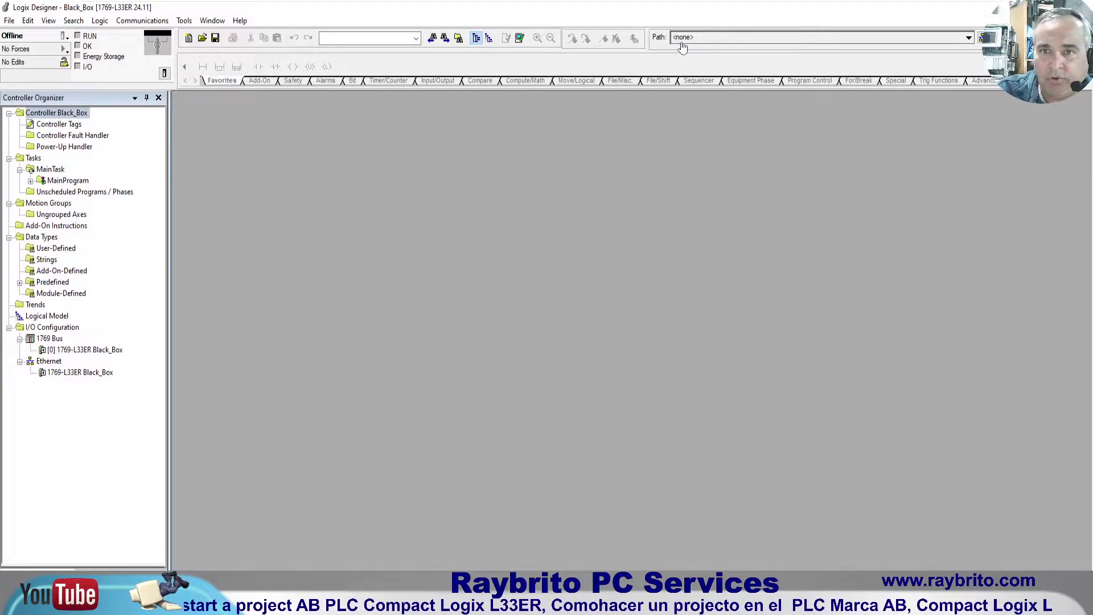
Download the Black_Box project to the 1769-L33ER at USB\16 and return the controller to Remote Run.
click(135, 21)
click(149, 34)
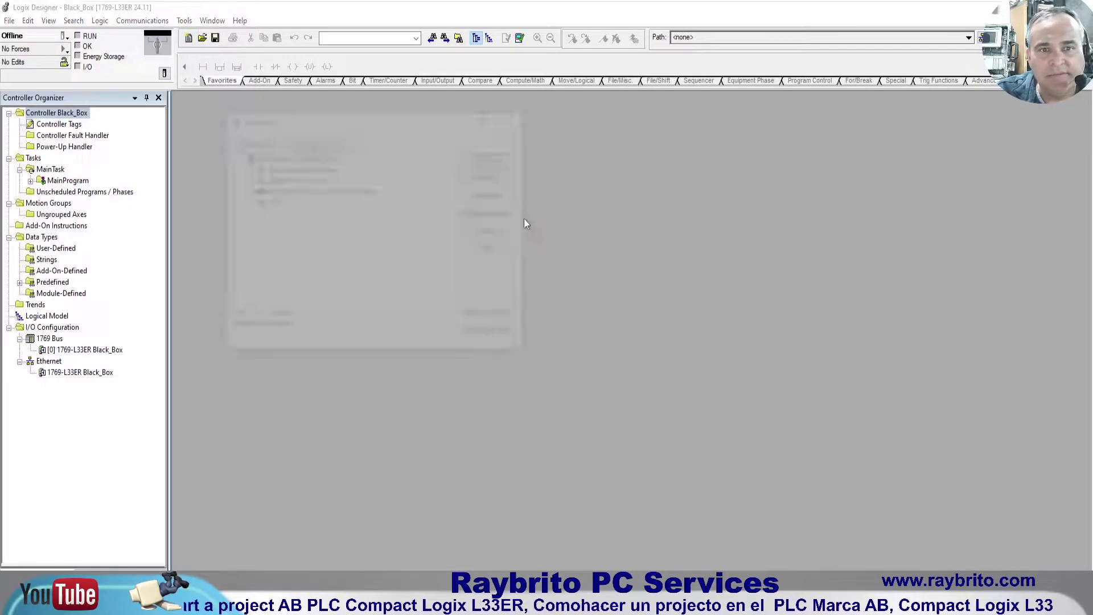
click(270, 202)
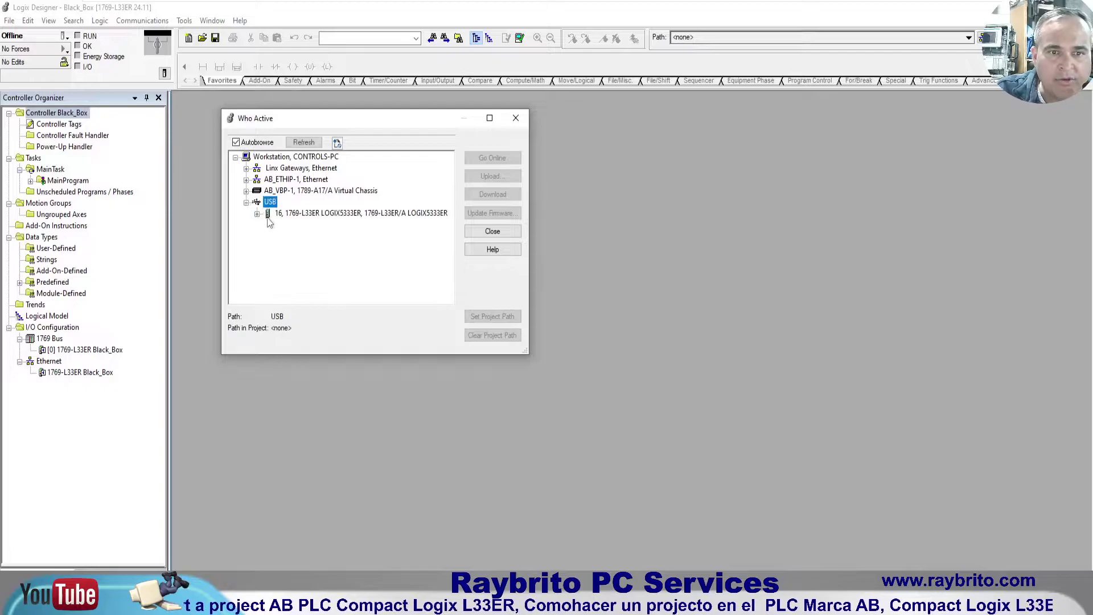
click(268, 217)
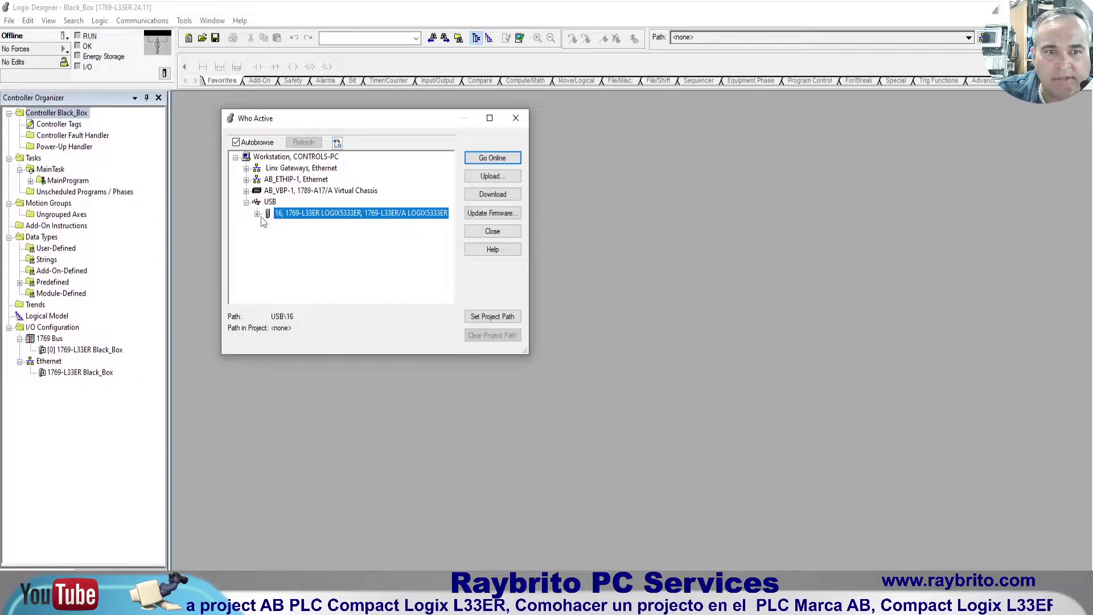
click(507, 163)
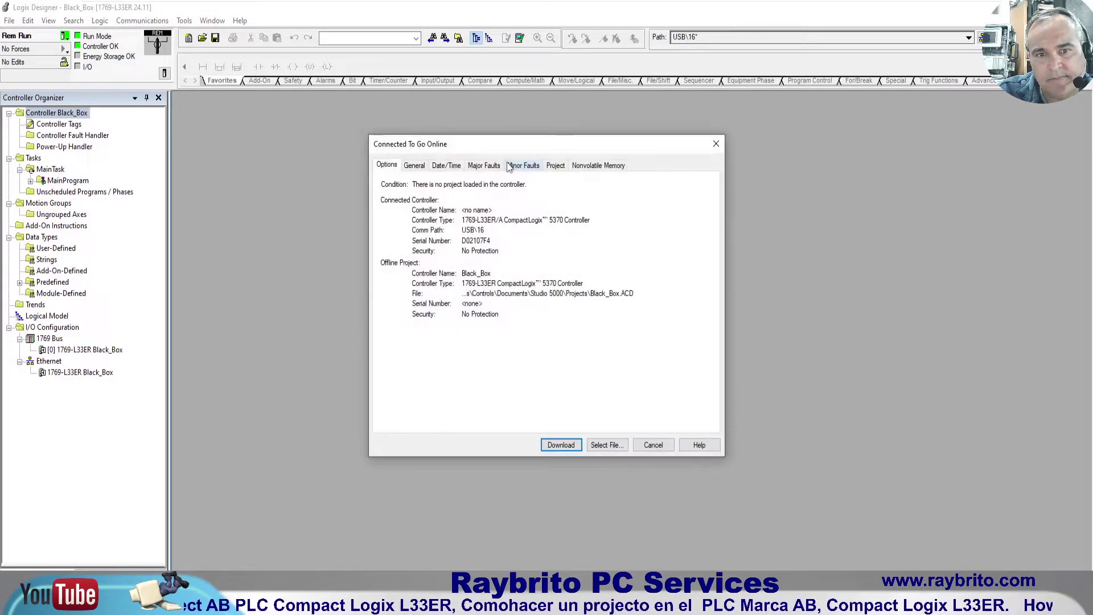
click(561, 446)
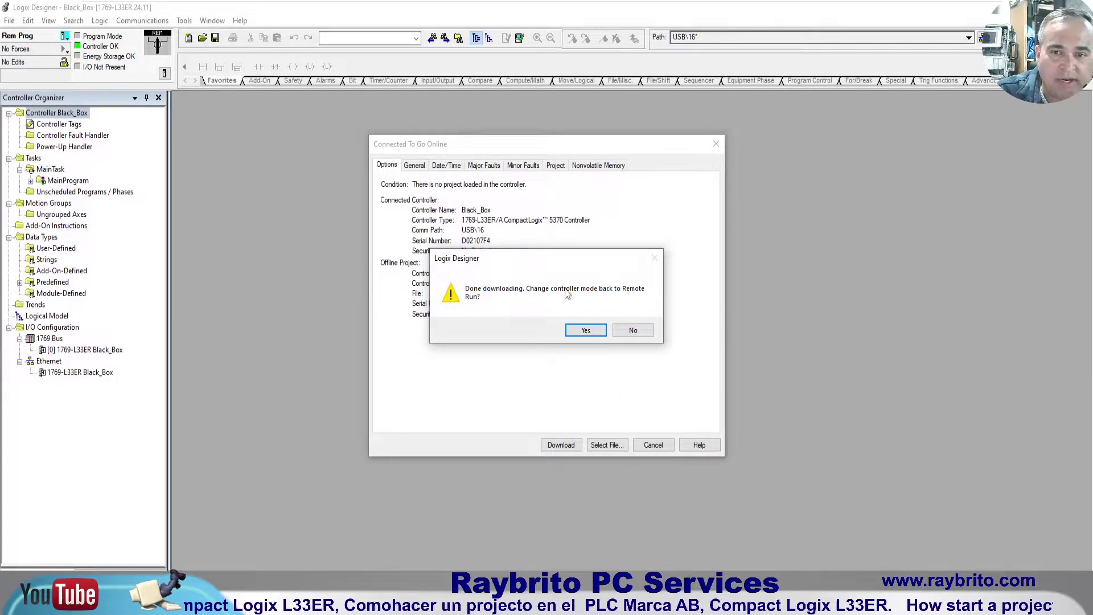
click(588, 330)
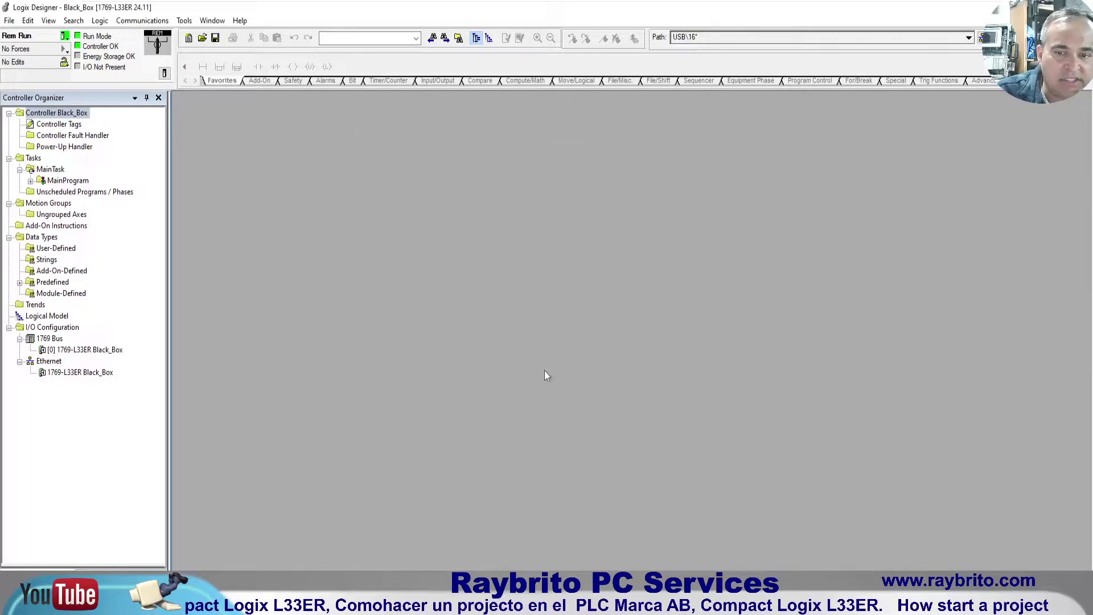
Build rung 0 of MainRoutine in MainProgram with two parallel normally open contacts, a series normally closed contact and an output coil.
click(31, 181)
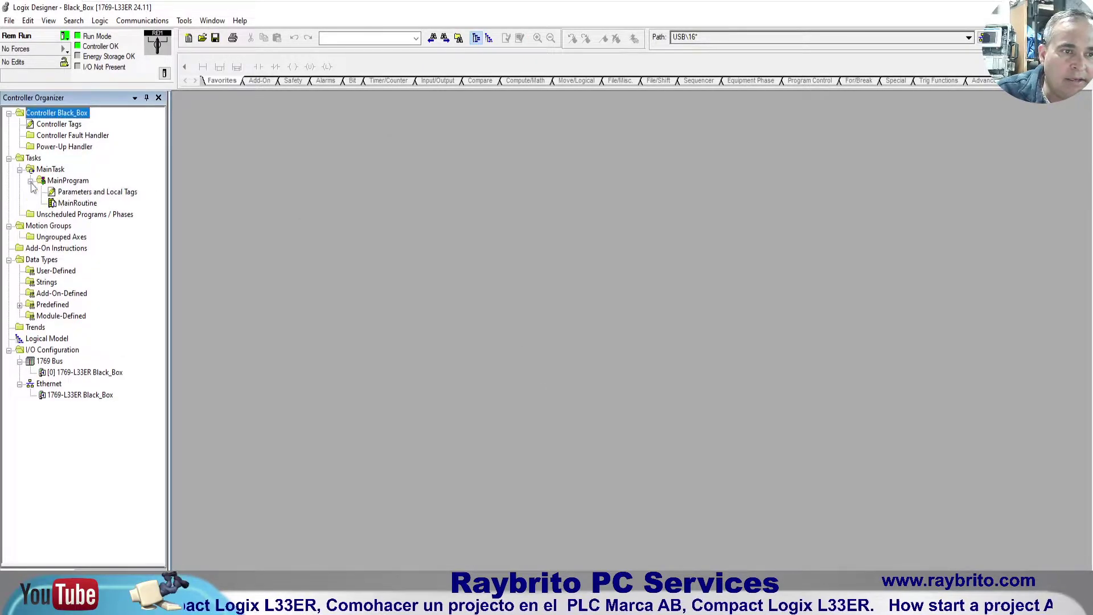
double_click(77, 203)
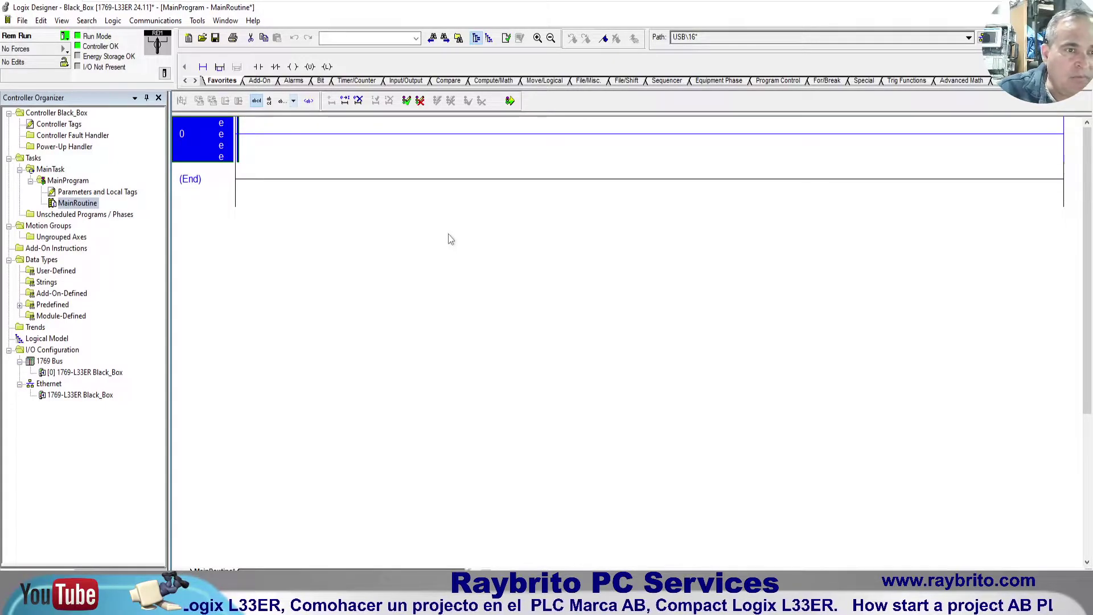
click(257, 67)
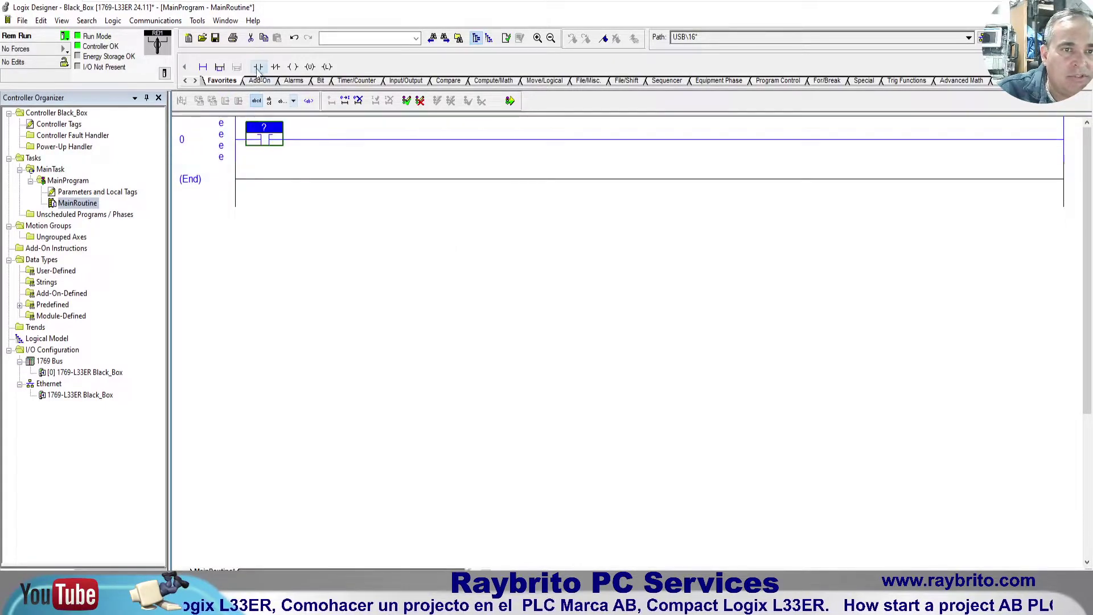
click(292, 67)
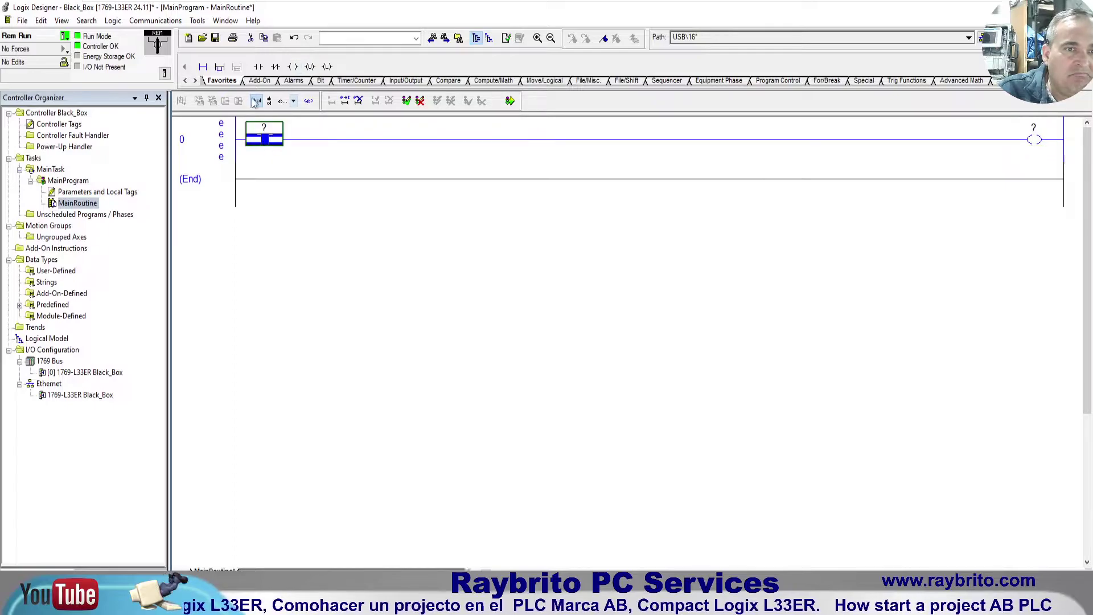
click(220, 67)
drag(312, 149, 251, 142)
drag(276, 67, 282, 168)
Create a local tag named Dummy_Test with data type DINT for the upper normally open contact on rung 0.
click(279, 129)
right_click(283, 127)
click(302, 132)
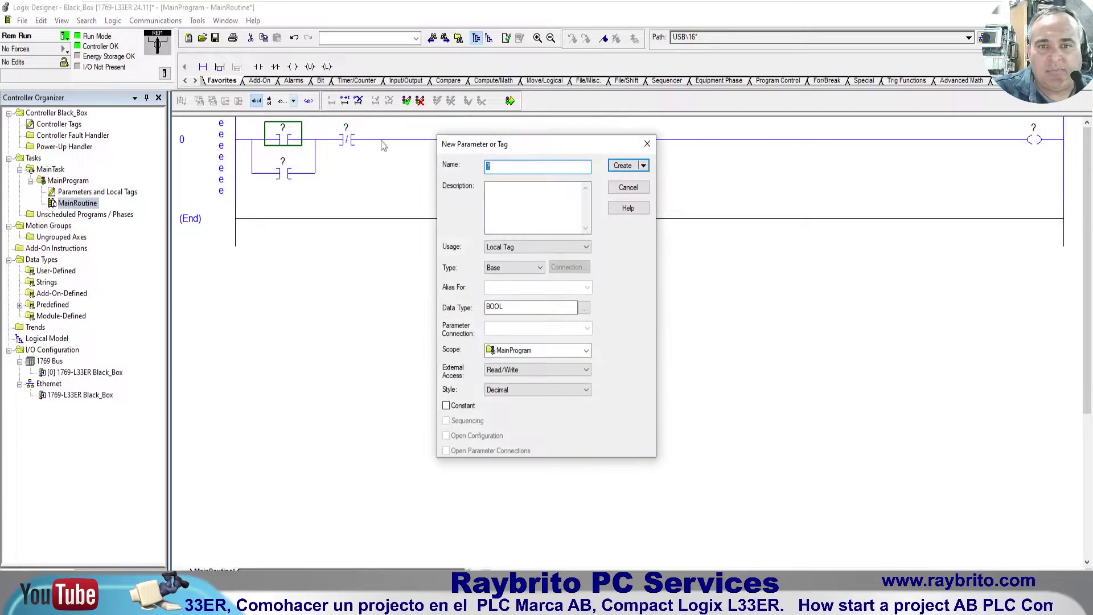
text(Dummy_Test)
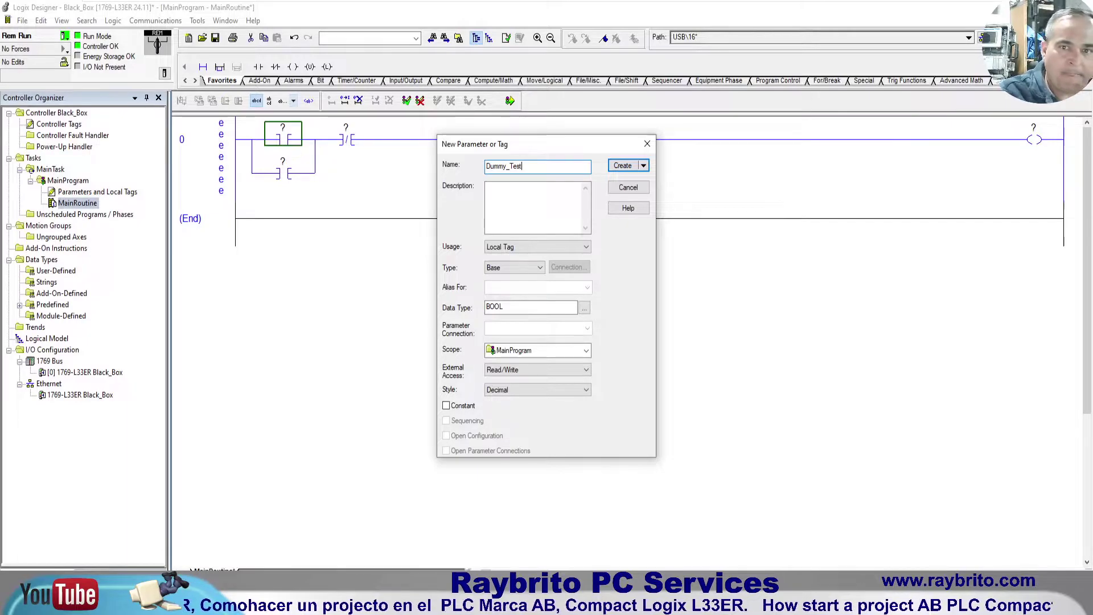
drag(515, 307, 469, 313)
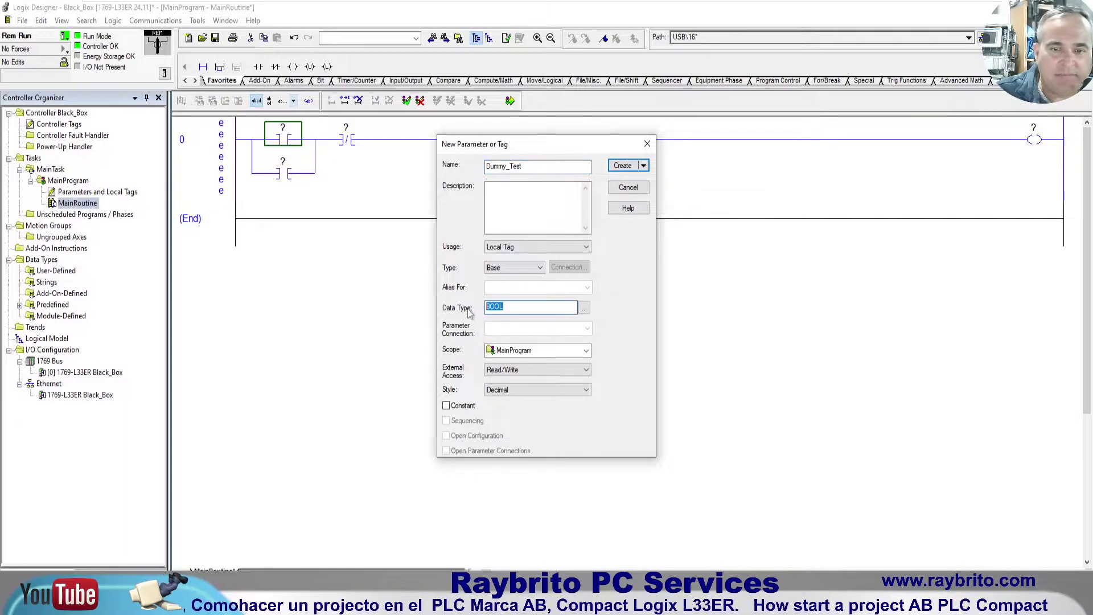
text(DINT)
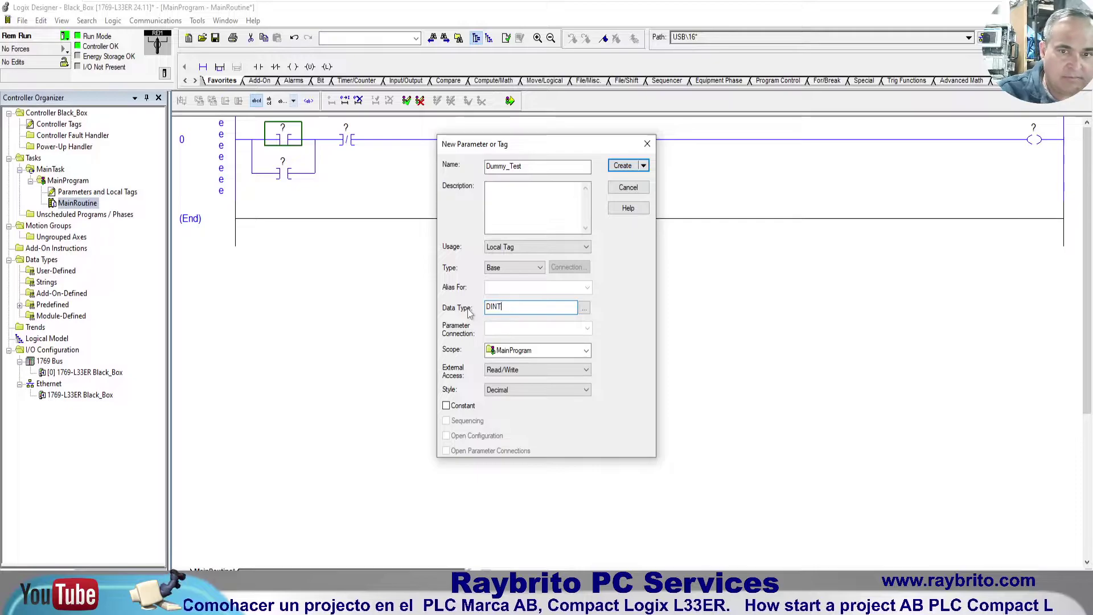
click(624, 166)
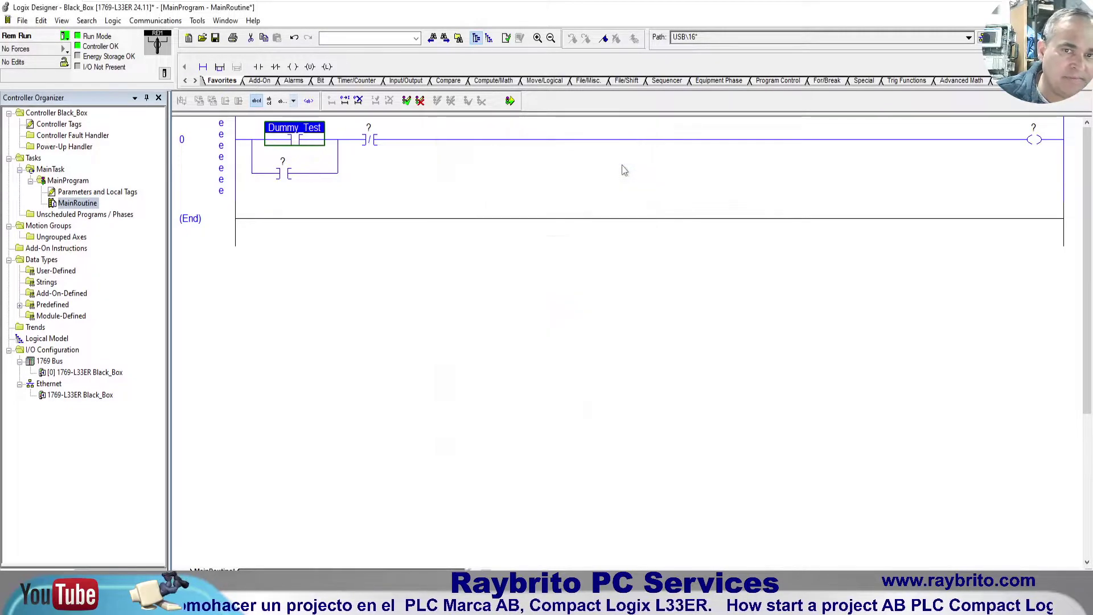
Assign bit 1 of the Dummy_Test tag to the upper normally open contact.
double_click(302, 127)
click(329, 127)
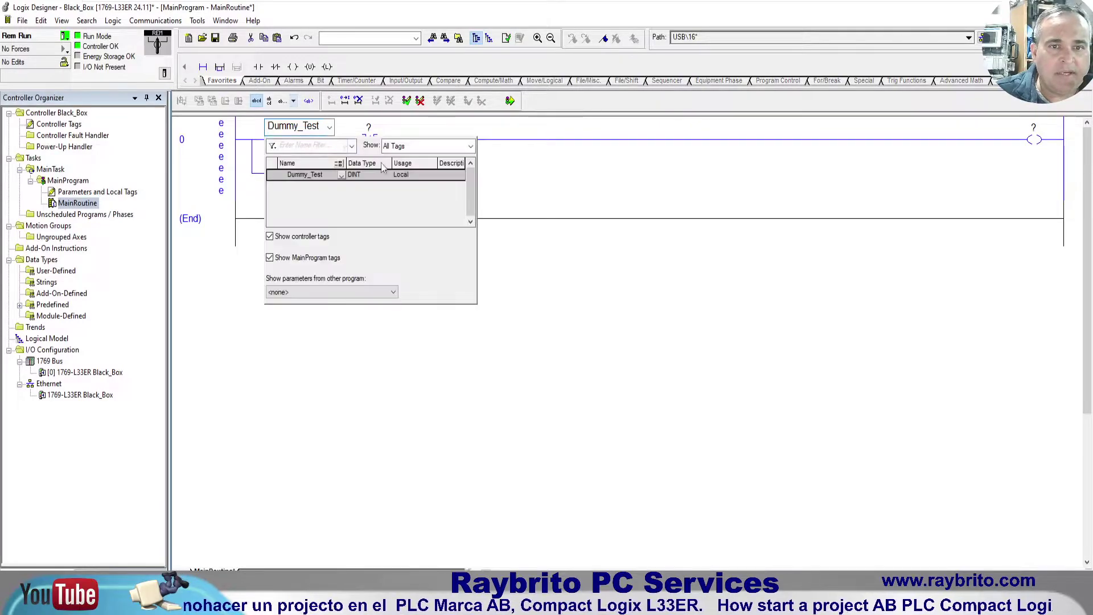
click(341, 175)
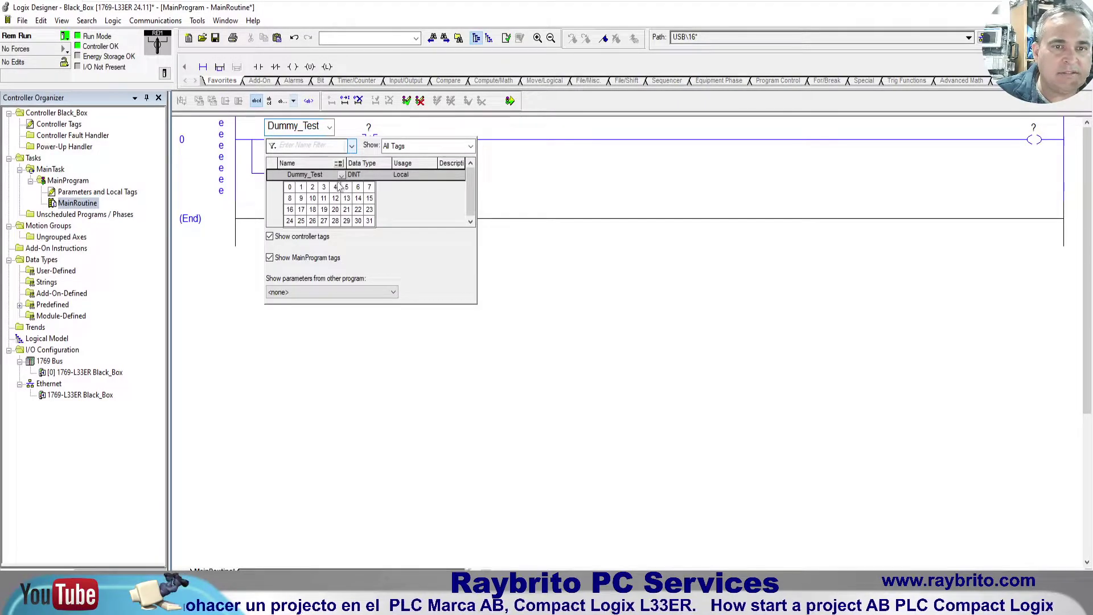
click(301, 187)
key(Return)
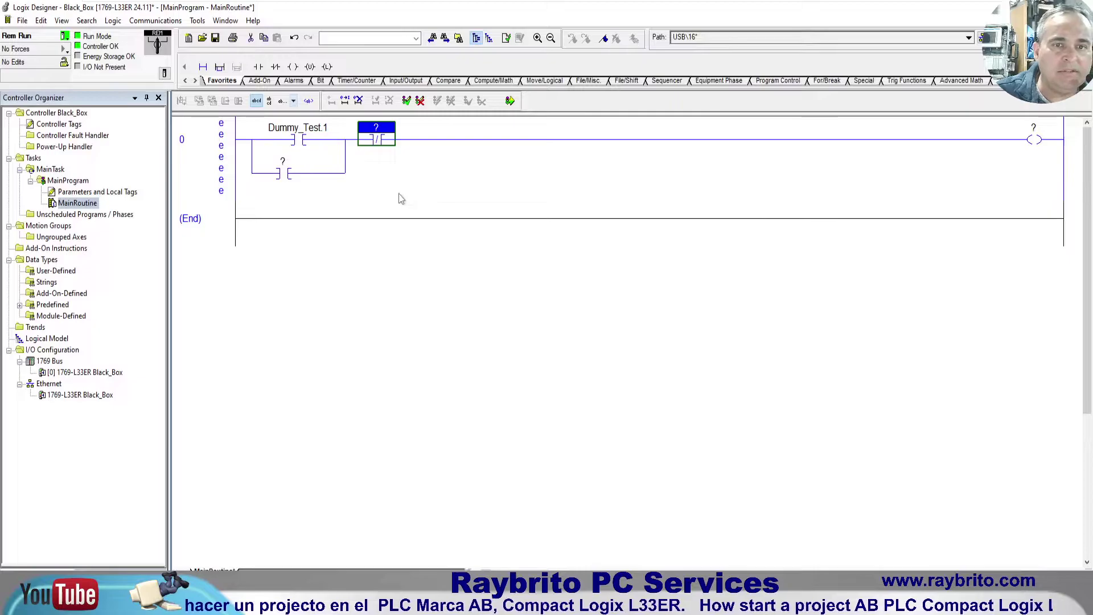
Copy the Dummy_Test.1 operand to the normally closed contact and change it to Dummy_Test.2.
click(326, 132)
drag(326, 133, 391, 132)
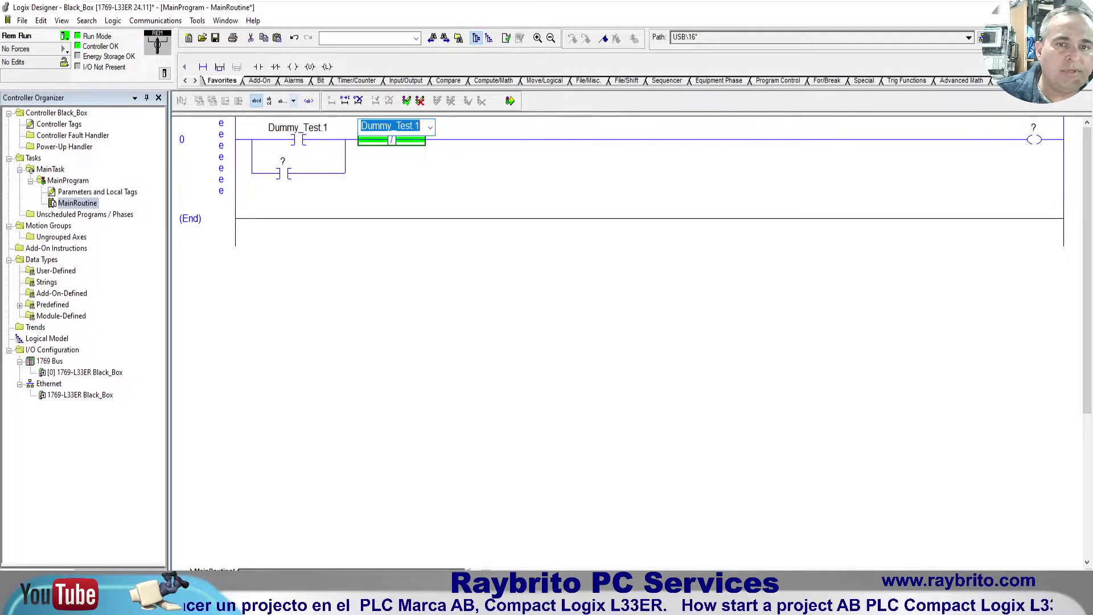
click(416, 125)
double_click(418, 126)
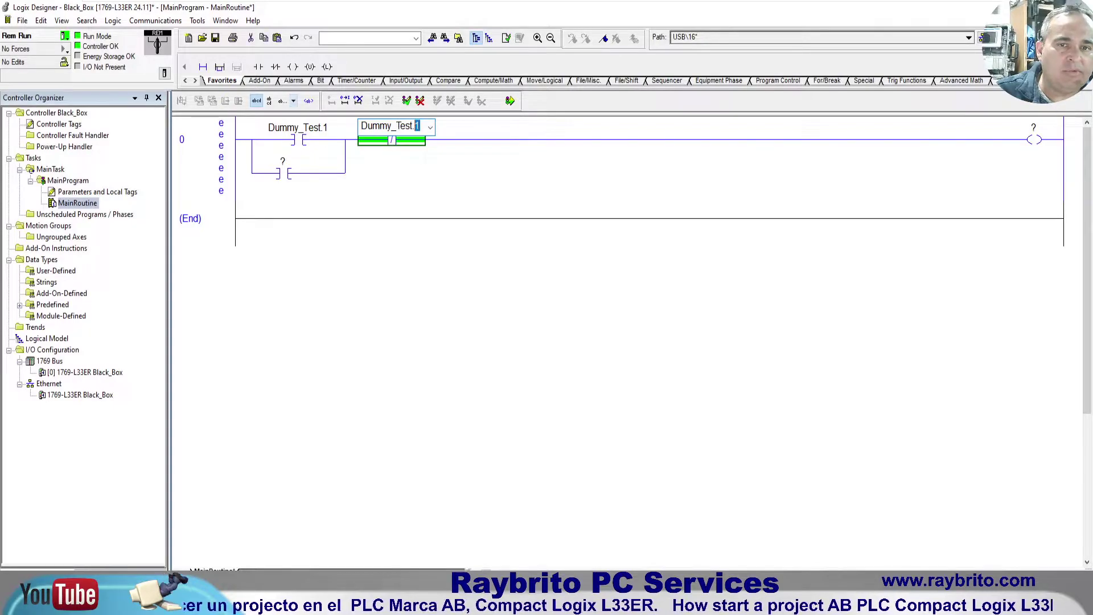
text(2)
key(Return)
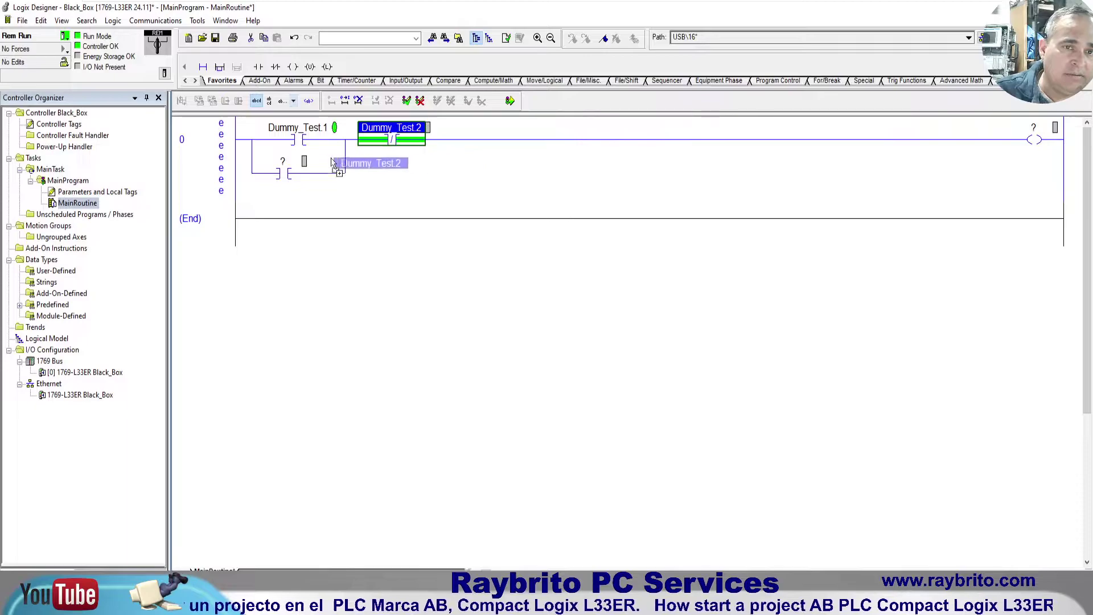
Assign Dummy_Test.3 to the branch contact and the output coil, and finalize all edits in MainProgram.
double_click(283, 161)
click(336, 162)
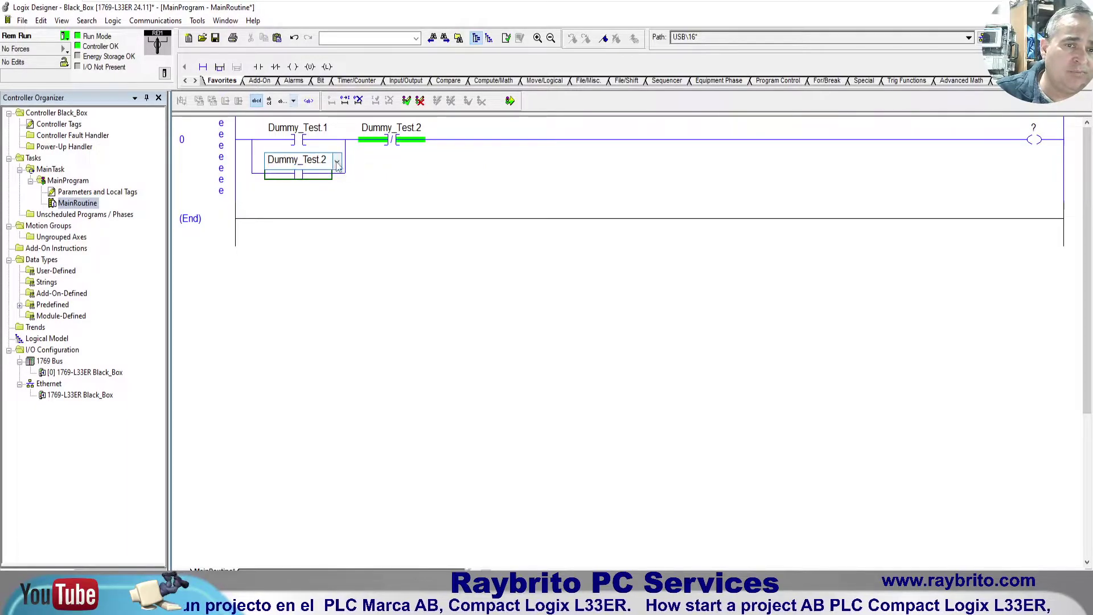
key(BackSpace)
text(3)
key(Return)
drag(327, 165, 1033, 140)
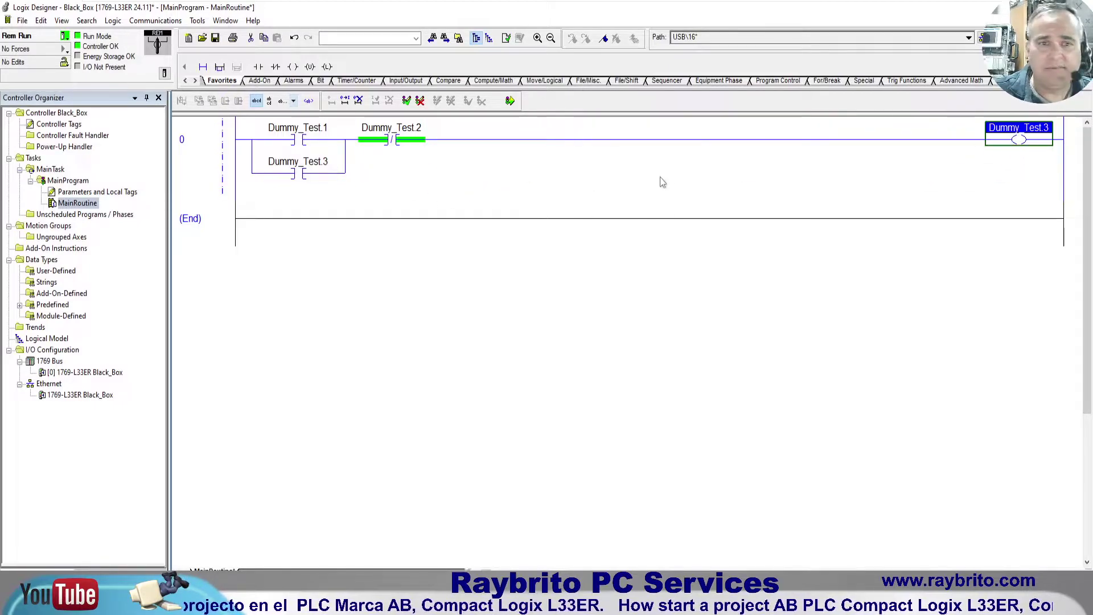
click(510, 101)
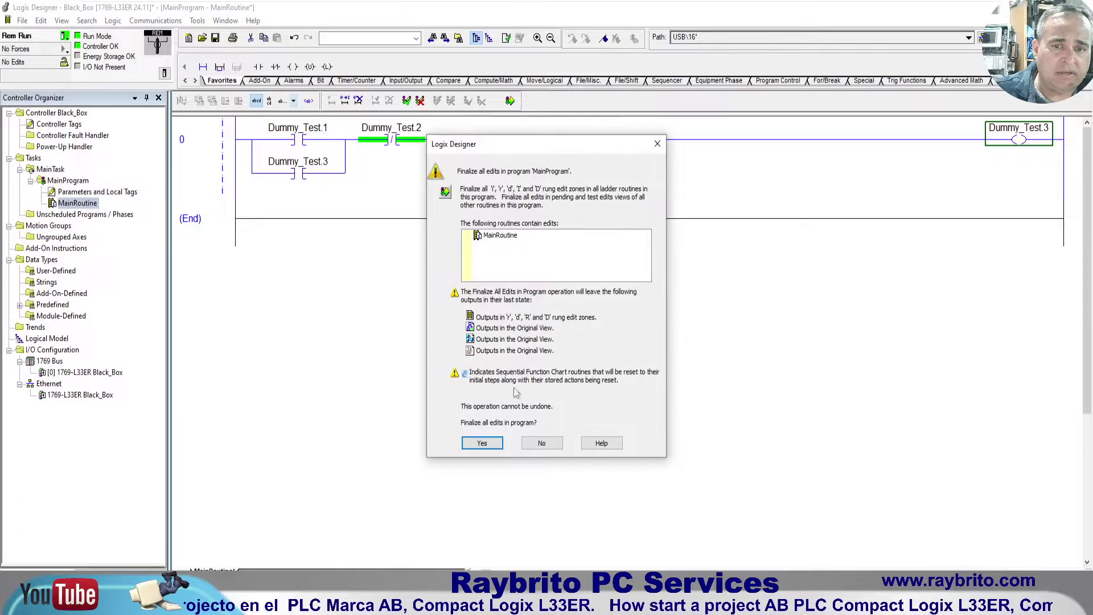
click(482, 443)
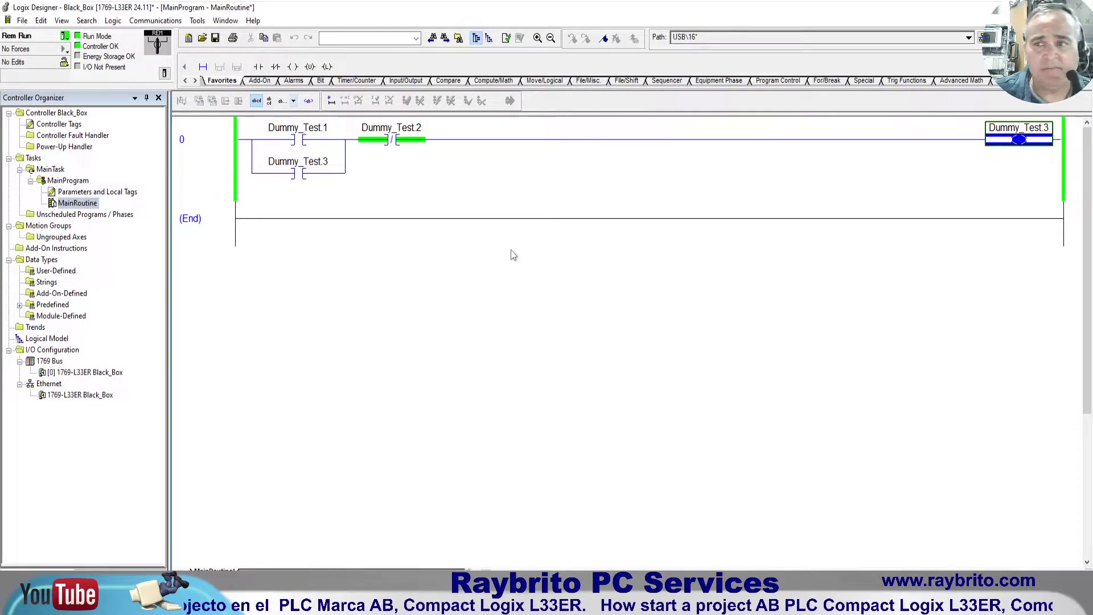
Test the seal-in logic by toggling the Dummy_Test.1 bit on and back off.
click(303, 145)
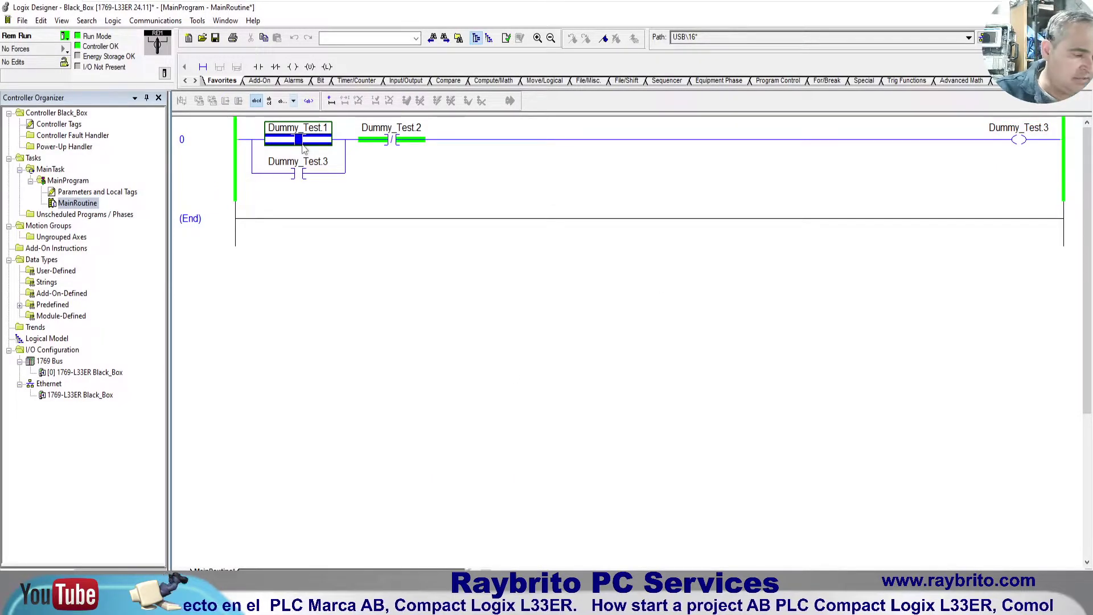
key(ctrl+t)
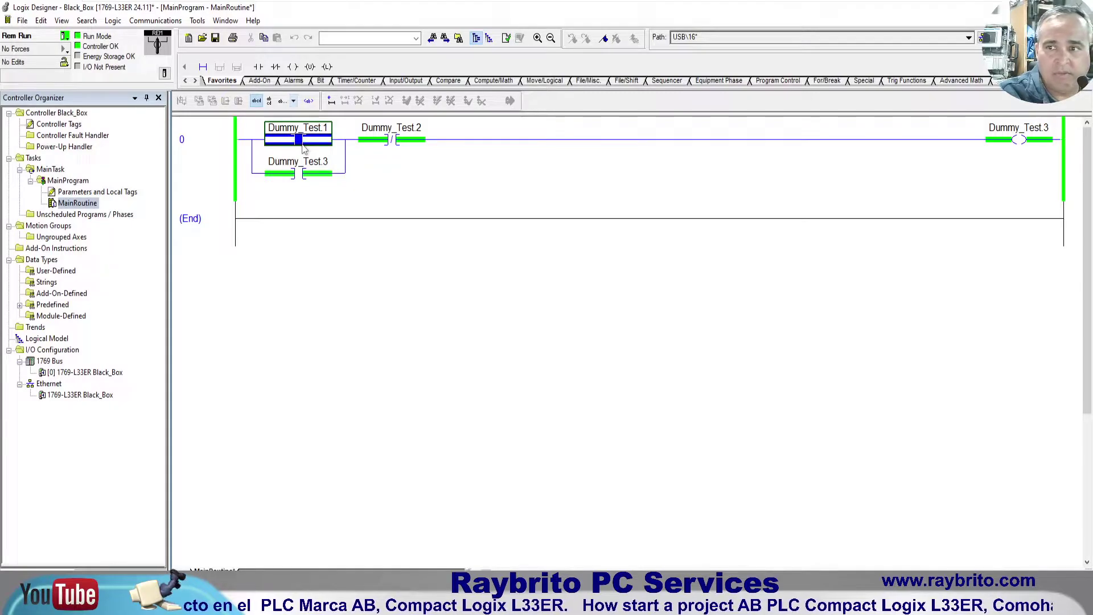
key(ctrl+t)
key(ctrl+t)
Test the stop condition by toggling the Dummy_Test.2 bit on and back off.
click(393, 141)
right_click(396, 146)
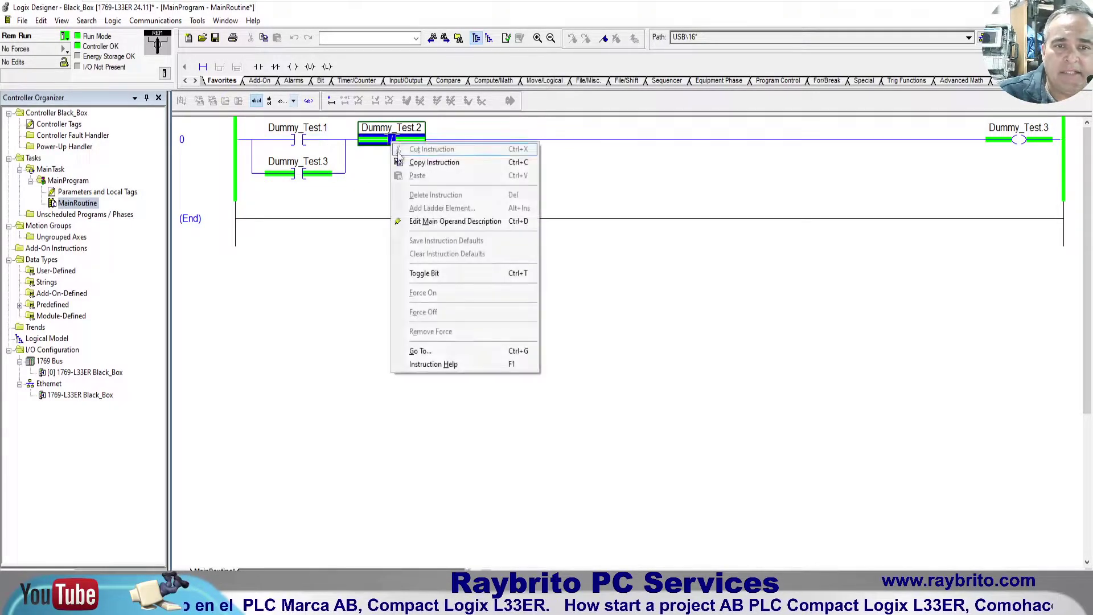
click(426, 273)
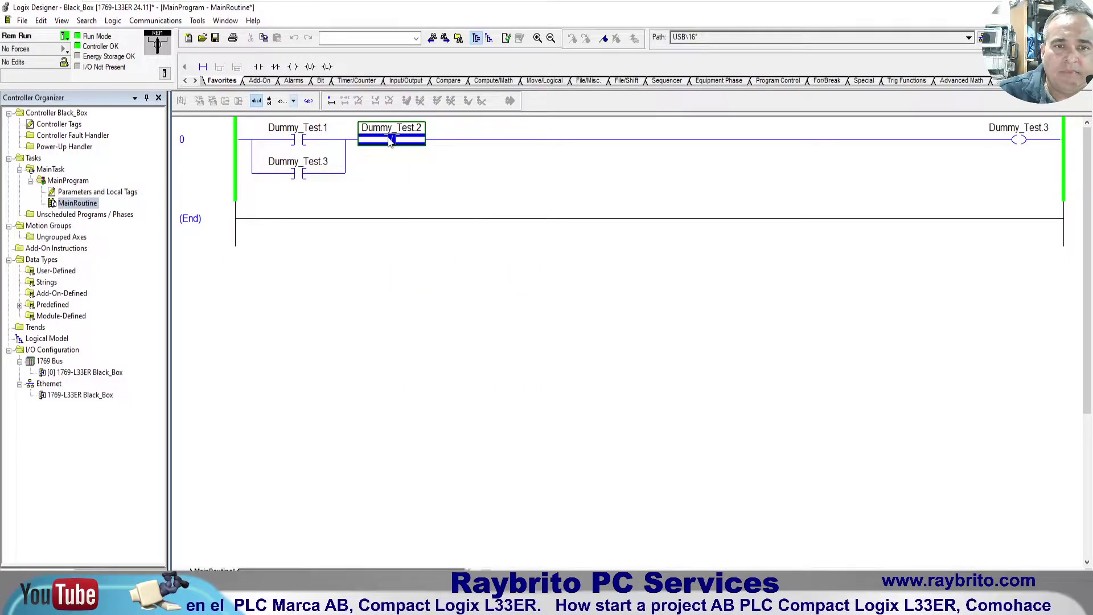
right_click(390, 141)
click(438, 272)
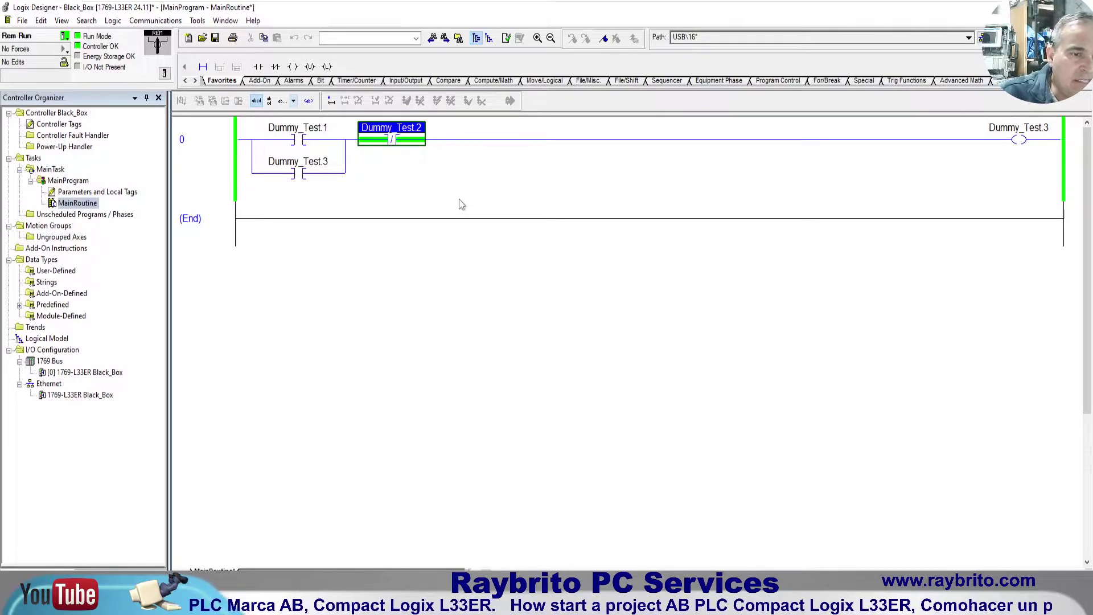
Save the Black_Box project.
click(216, 37)
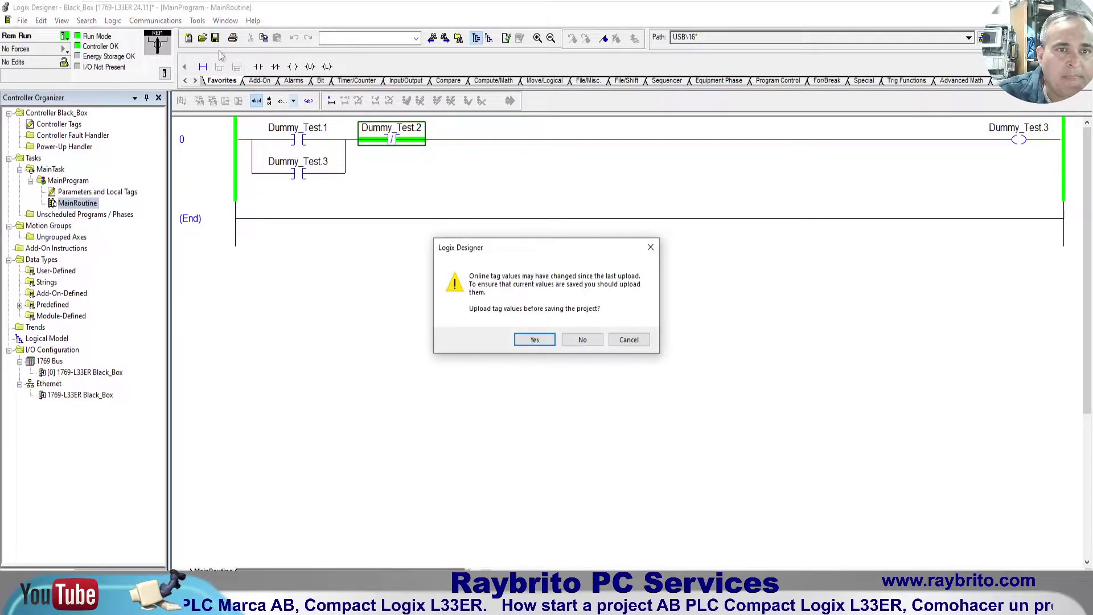